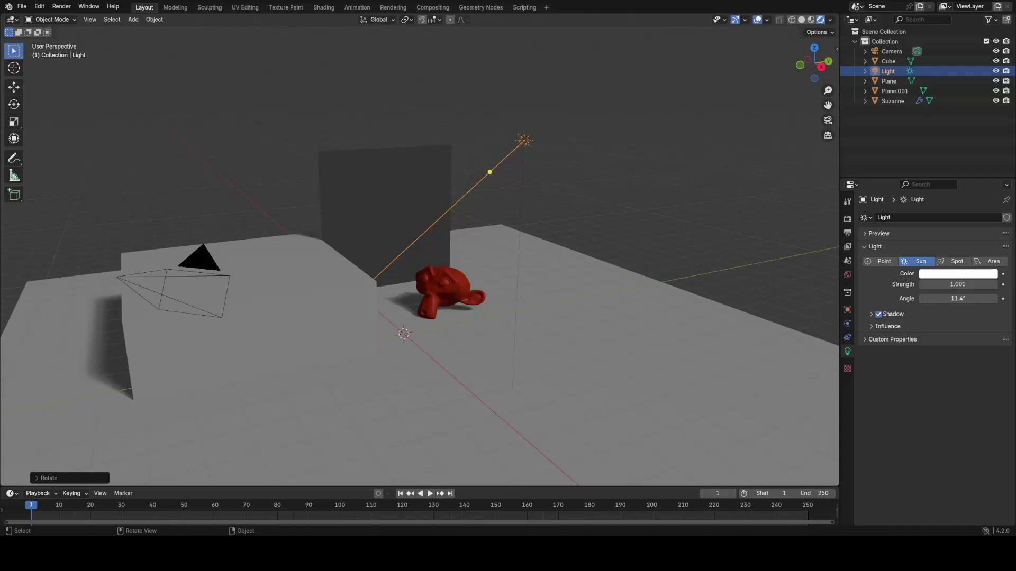
Step: Switch the render engine to Cycles to compare the mirror's reflection, and return it to EEVEE
{"action": "left_click", "coordinate": [369, 179]}
{"action": "middle_click_drag", "start_coordinate": [601, 222], "coordinate": [534, 232]}
{"action": "scroll", "coordinate": [580, 254], "scroll_direction": "up", "scroll_amount": 3}
{"action": "left_click", "coordinate": [439, 267]}
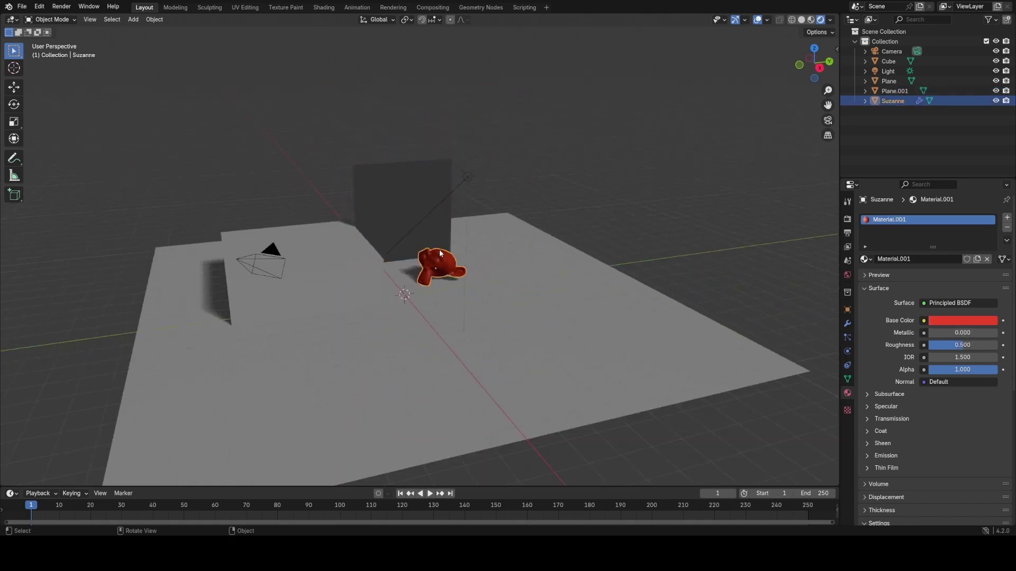
{"action": "middle_click_drag", "start_coordinate": [439, 267], "coordinate": [461, 233]}
{"action": "left_click", "coordinate": [847, 218]}
{"action": "left_click", "coordinate": [966, 218]}
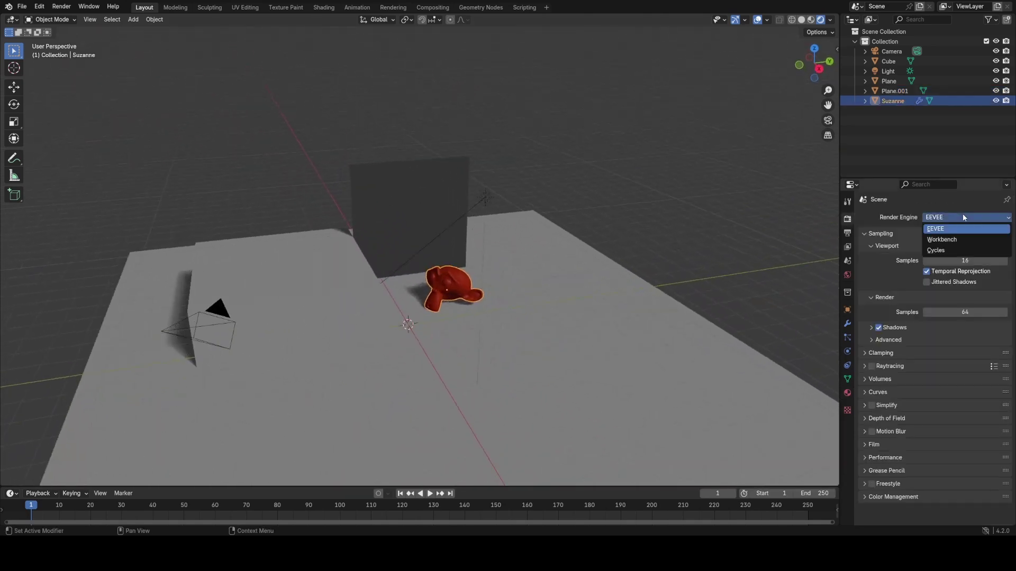
{"action": "left_click", "coordinate": [940, 250]}
{"action": "left_click", "coordinate": [947, 242]}
{"action": "left_click", "coordinate": [945, 264]}
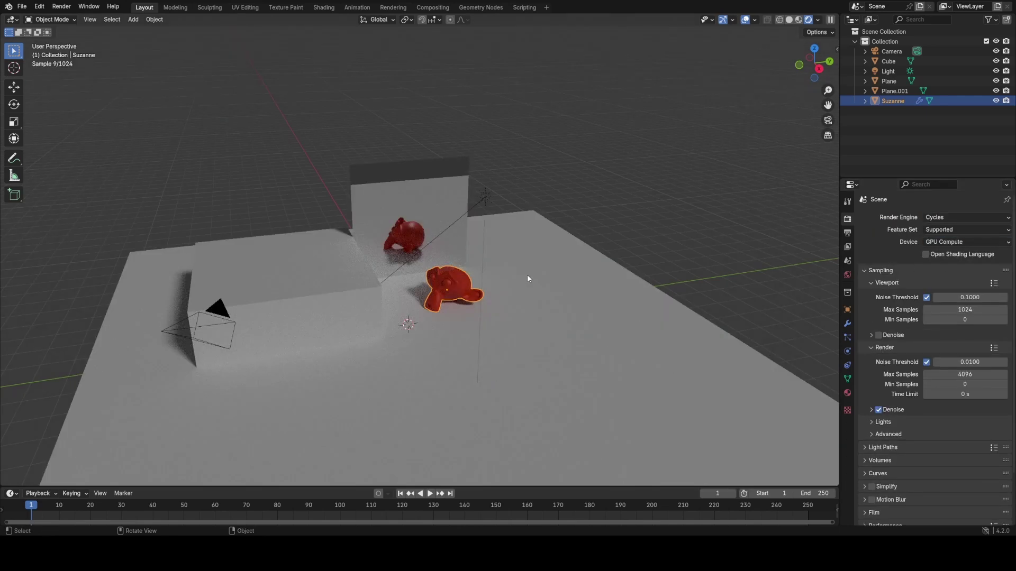
{"action": "mouse_move", "coordinate": [528, 281]}
{"action": "middle_mouse_down"}
{"action": "mouse_move", "coordinate": [519, 247]}
{"action": "mouse_move", "coordinate": [482, 345]}
{"action": "mouse_move", "coordinate": [405, 295]}
{"action": "mouse_move", "coordinate": [429, 292]}
{"action": "middle_mouse_up"}
{"action": "left_click", "coordinate": [935, 228]}
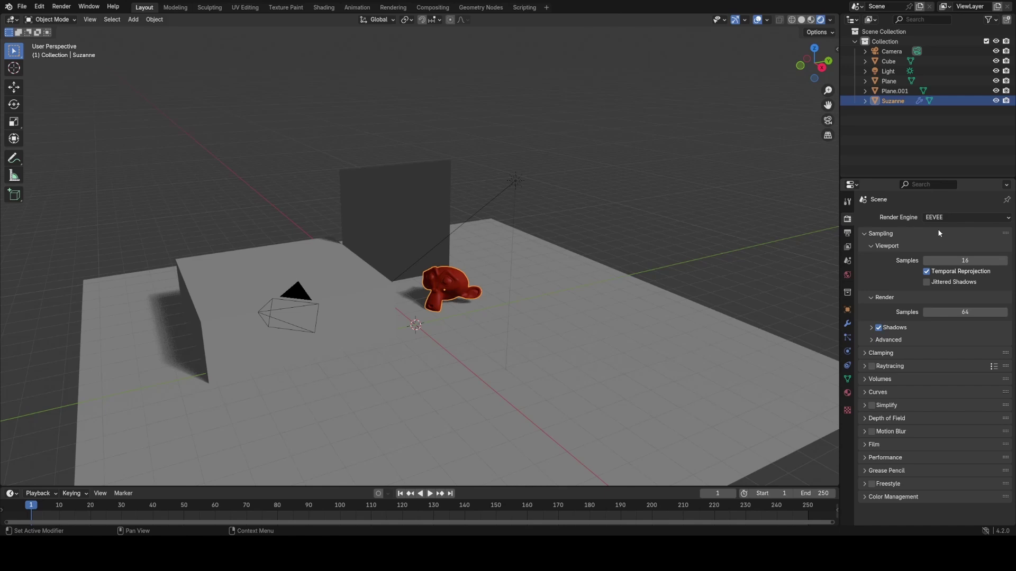
{"action": "mouse_move", "coordinate": [557, 281]}
{"action": "middle_mouse_down"}
{"action": "mouse_move", "coordinate": [503, 283]}
{"action": "mouse_move", "coordinate": [435, 233]}
{"action": "mouse_move", "coordinate": [721, 288]}
{"action": "mouse_move", "coordinate": [577, 281]}
{"action": "middle_mouse_up"}
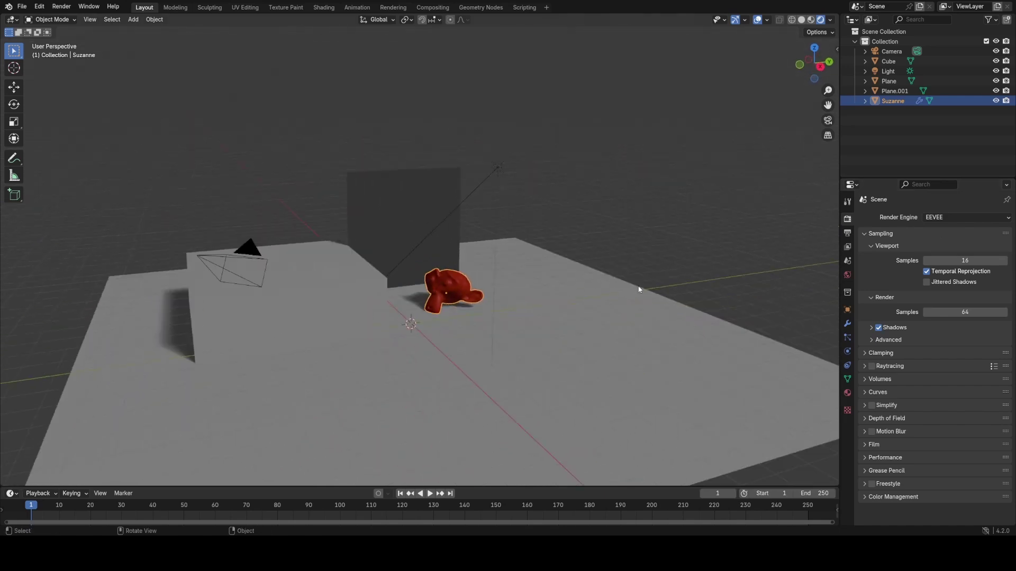
Step: Enable Raytracing in the EEVEE render settings and view the monkey's reflection in the mirror
{"action": "left_click", "coordinate": [872, 366]}
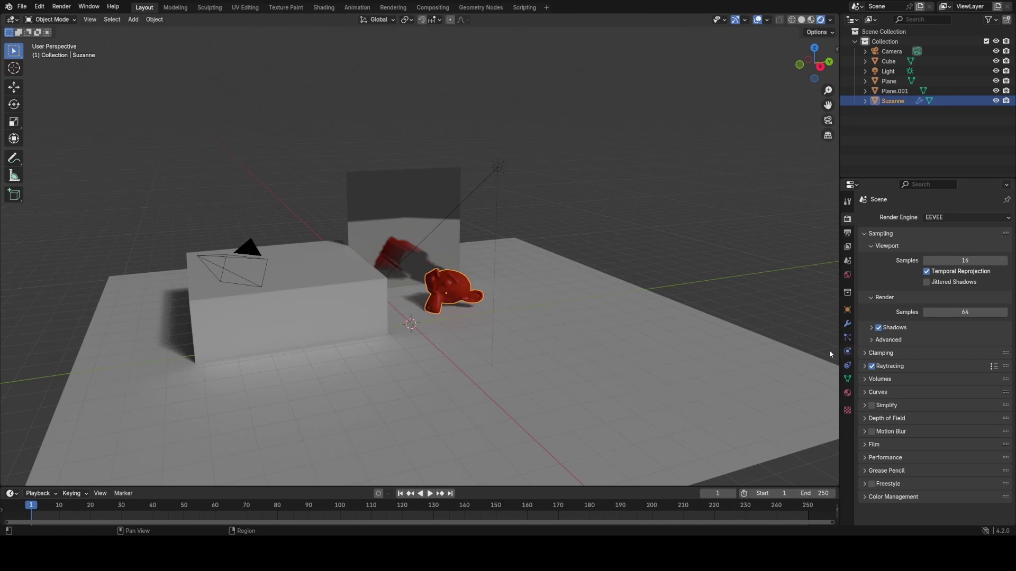
{"action": "middle_click_drag", "start_coordinate": [545, 249], "coordinate": [387, 324]}
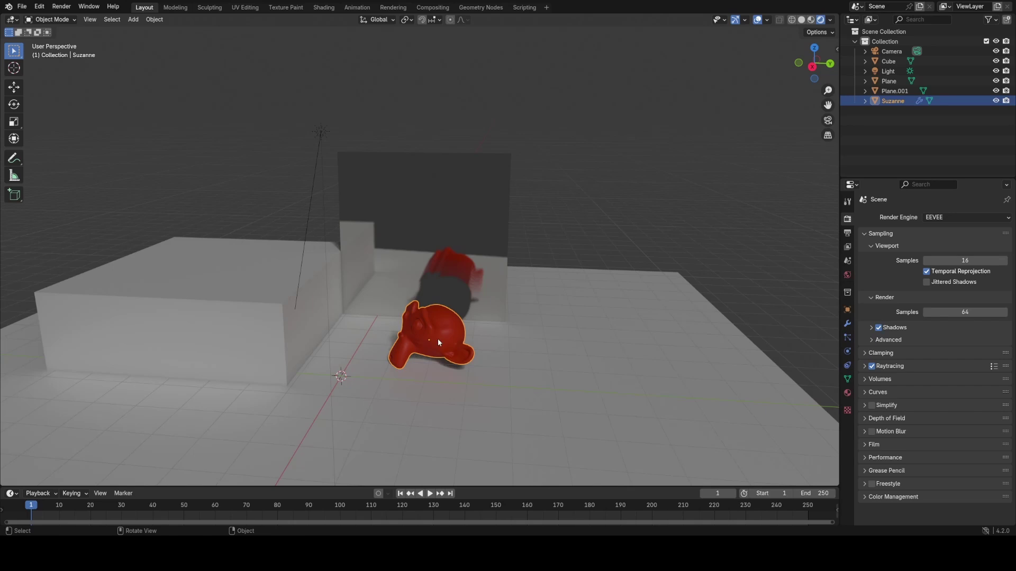
{"action": "middle_click_drag", "start_coordinate": [455, 332], "coordinate": [412, 295]}
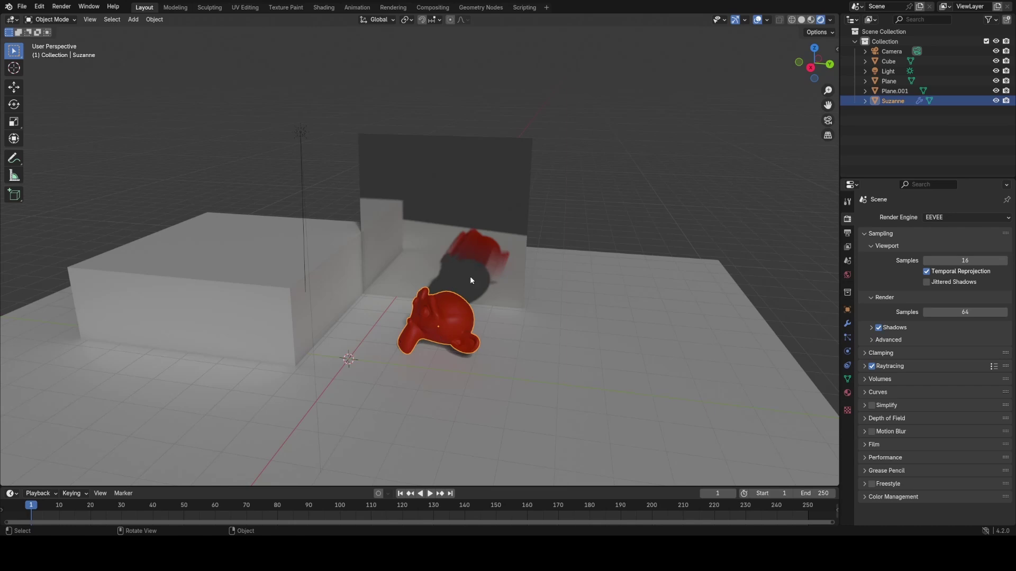
{"action": "mouse_move", "coordinate": [470, 276]}
{"action": "middle_mouse_down"}
{"action": "mouse_move", "coordinate": [444, 306]}
{"action": "mouse_move", "coordinate": [497, 280]}
{"action": "mouse_move", "coordinate": [481, 290]}
{"action": "middle_mouse_up"}
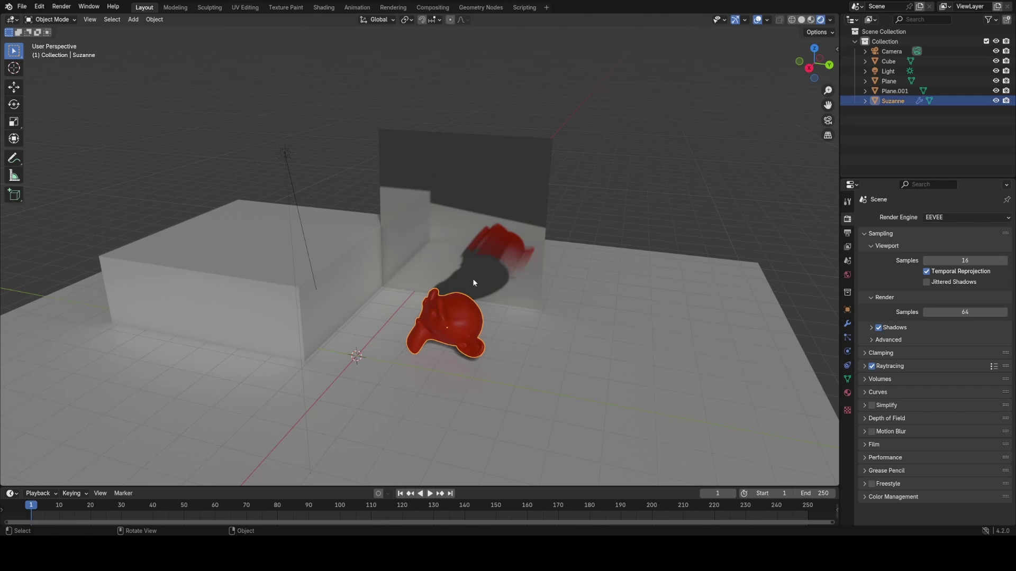
{"action": "middle_click_drag", "start_coordinate": [472, 279], "coordinate": [454, 275]}
Step: Add a Plane light probe and rotate it upright so it is parallel to the mirror
{"action": "key", "text": "shift+a"}
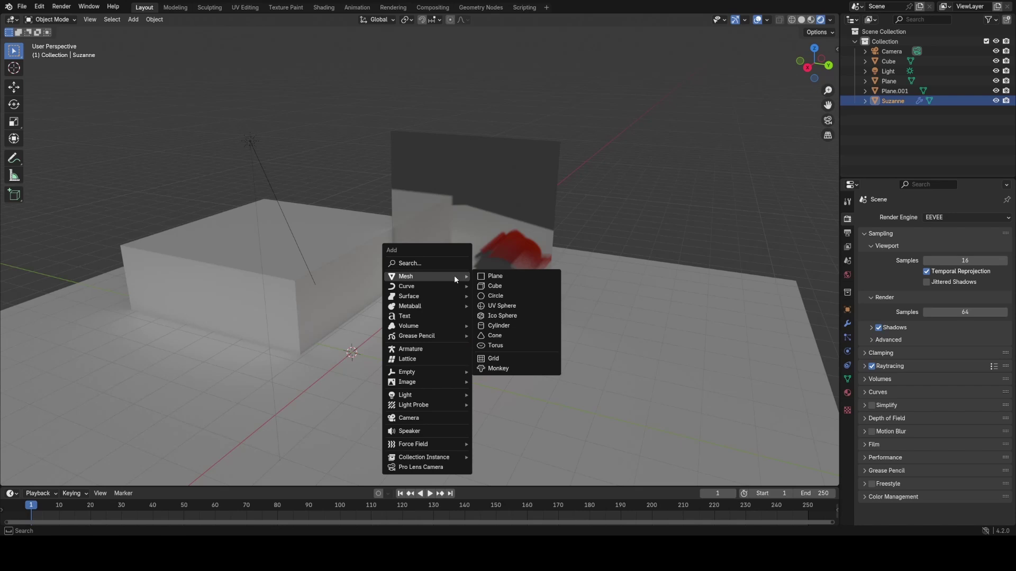
{"action": "mouse_move", "coordinate": [424, 405]}
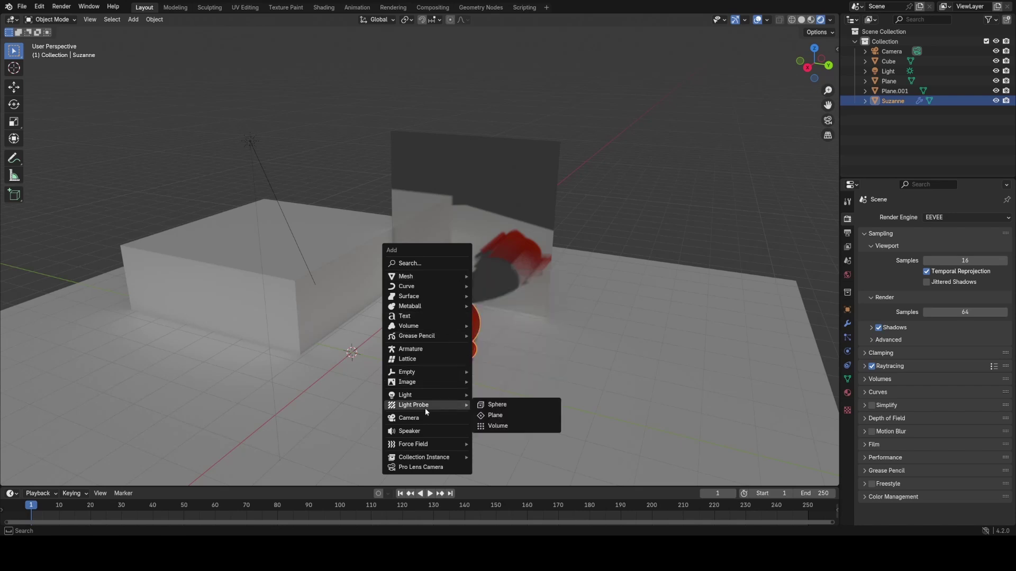
{"action": "left_click", "coordinate": [501, 419]}
{"action": "middle_click_drag", "start_coordinate": [501, 419], "coordinate": [437, 370]}
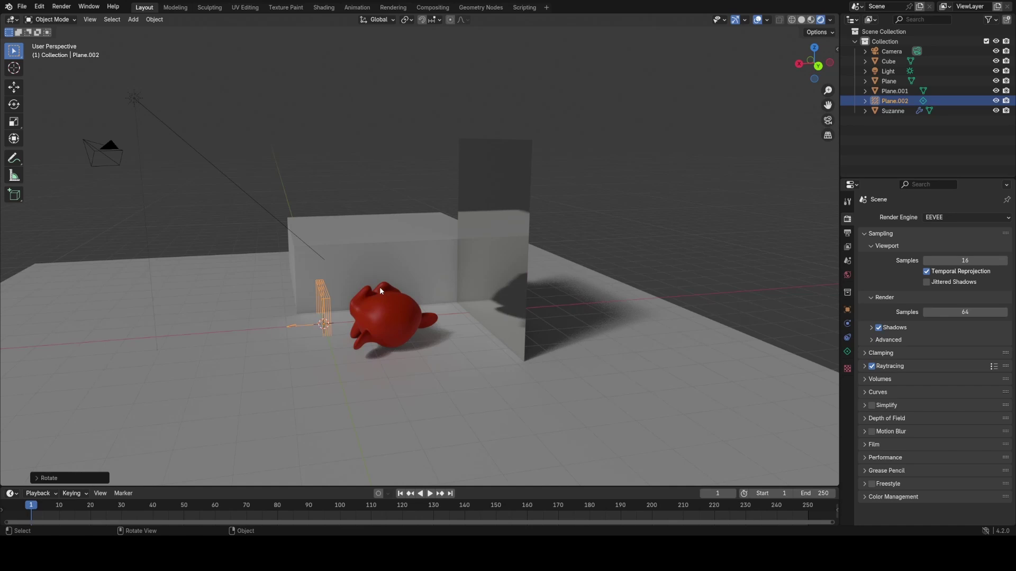
{"action": "middle_click_drag", "start_coordinate": [380, 287], "coordinate": [394, 302]}
Step: Move the light probe plane toward the mirror behind the monkey, adjusting its position without changing its height
{"action": "key", "text": "g"}
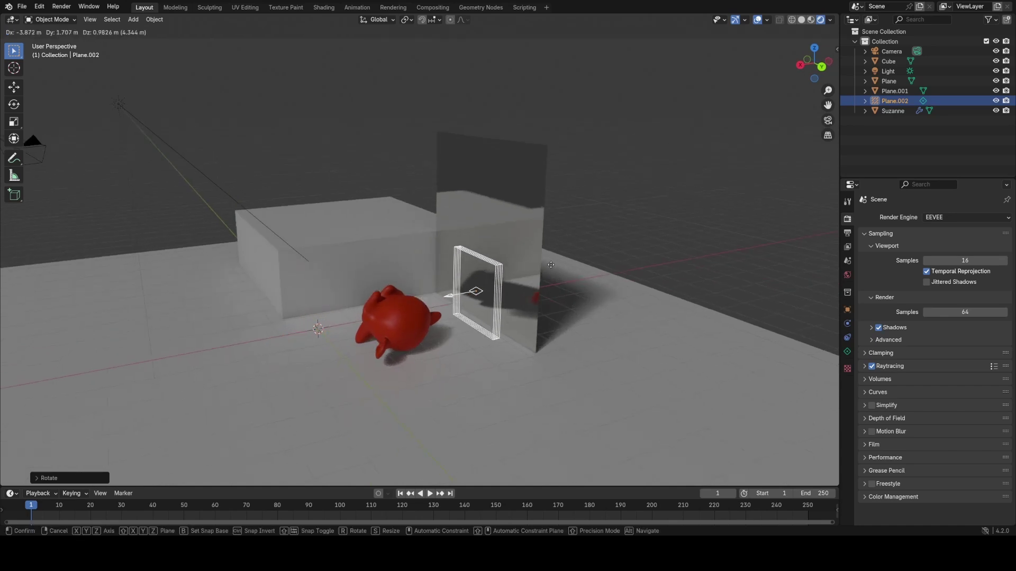
{"action": "left_click", "coordinate": [534, 264]}
{"action": "middle_click_drag", "start_coordinate": [534, 264], "coordinate": [601, 295]}
{"action": "key", "text": "g"}
{"action": "key", "text": "shift+z"}
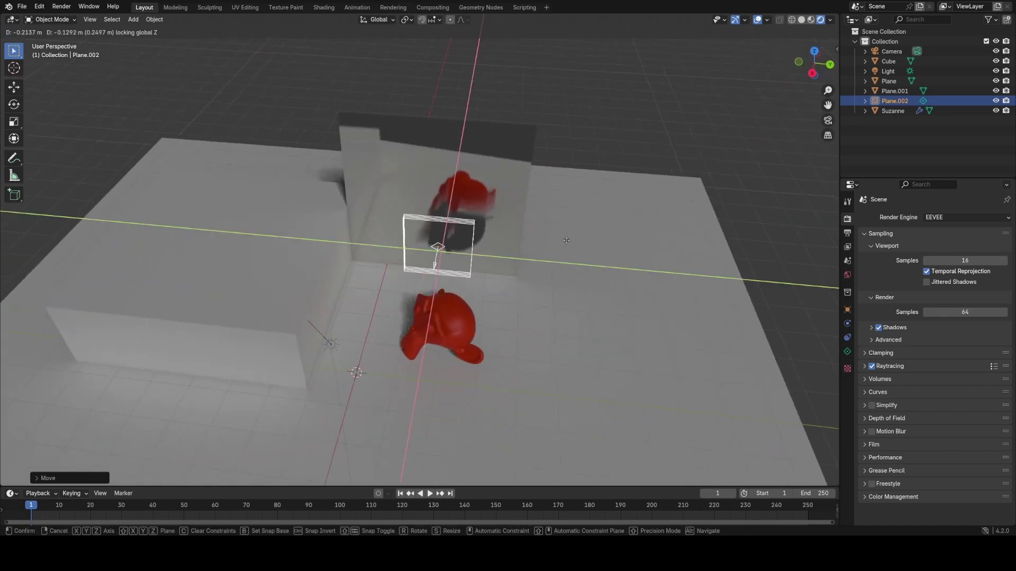
{"action": "left_click", "coordinate": [600, 226]}
{"action": "middle_click_drag", "start_coordinate": [601, 227], "coordinate": [668, 290]}
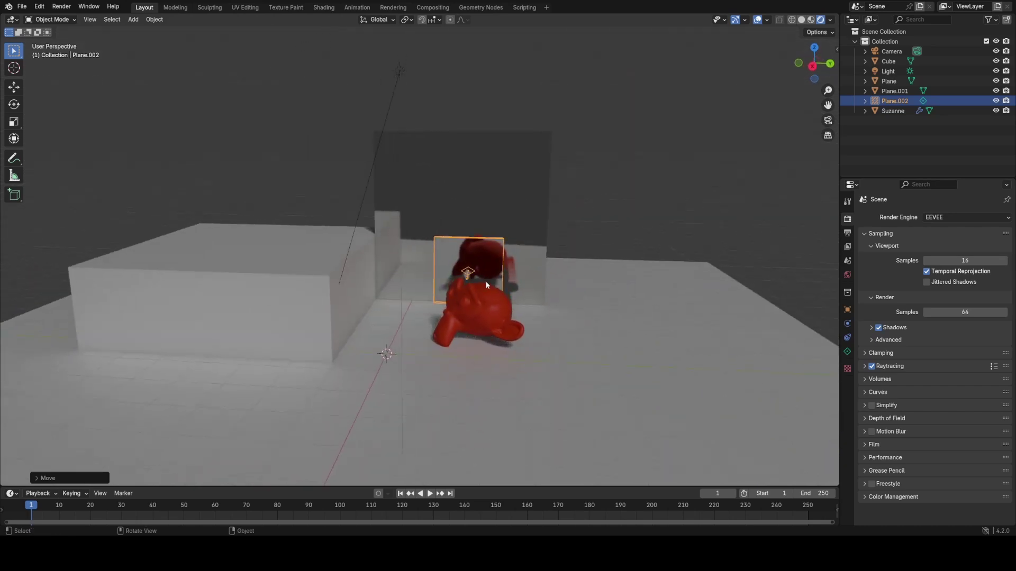
Step: Shift the light probe along Y and scale it along Y to roughly cover the mirror's width
{"action": "middle_click_drag", "start_coordinate": [469, 256], "coordinate": [550, 263]}
{"action": "key", "text": "g"}
{"action": "key", "text": "x"}
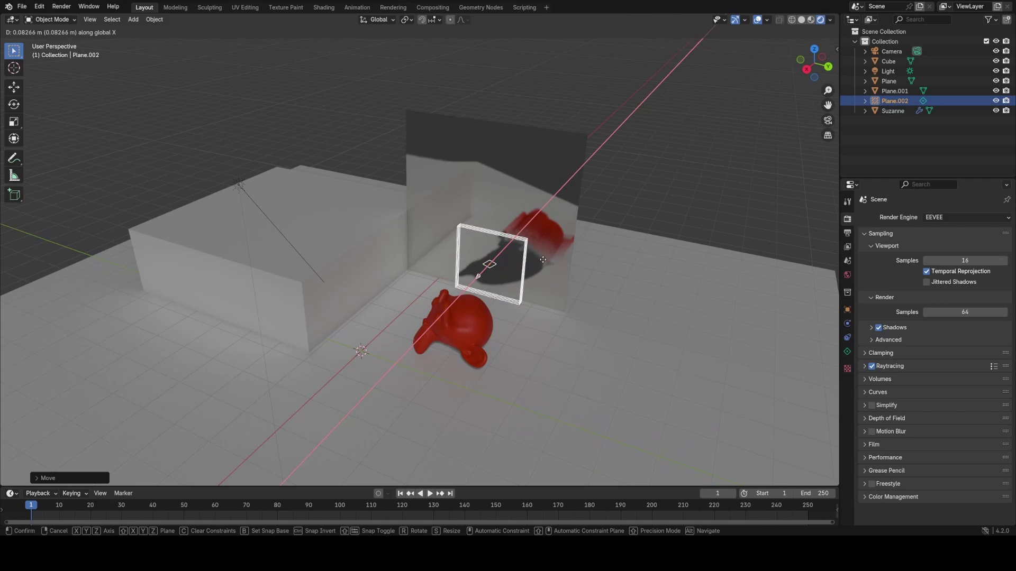
{"action": "key", "text": "y"}
{"action": "left_click", "coordinate": [520, 256]}
{"action": "key", "text": "s"}
{"action": "key", "text": "y"}
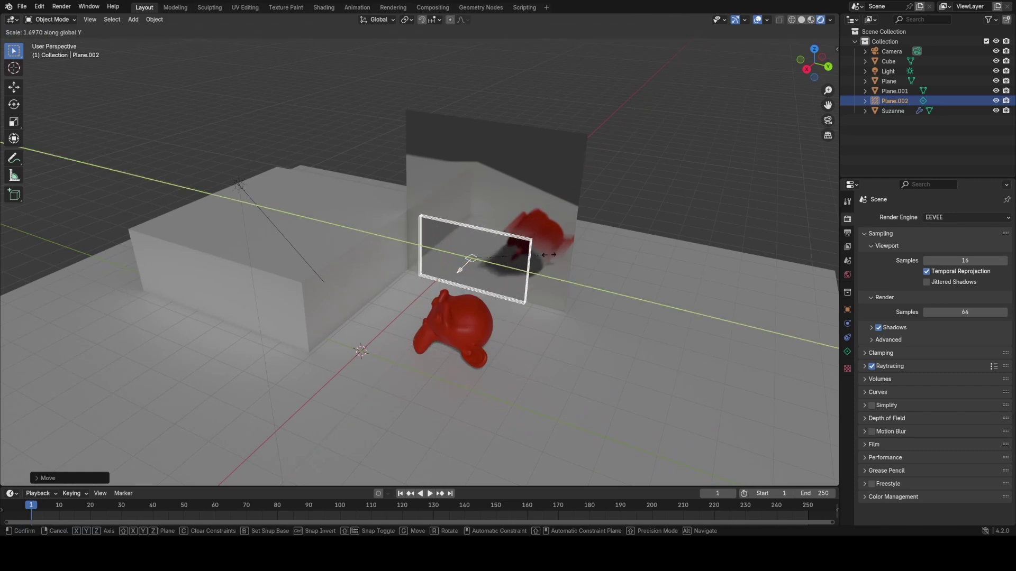
{"action": "left_click", "coordinate": [564, 262]}
{"action": "key", "text": "g"}
{"action": "key", "text": "y"}
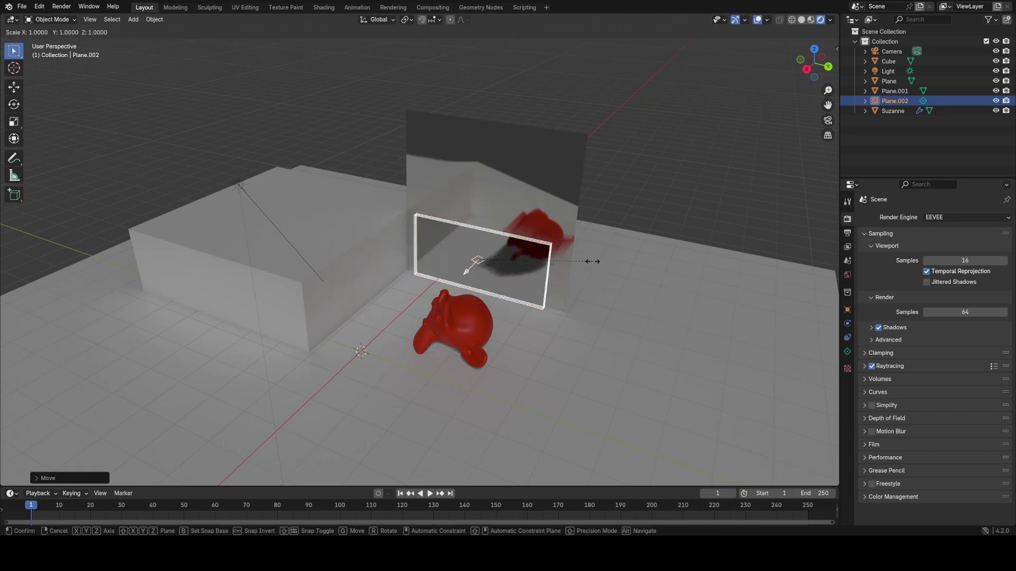
{"action": "left_click", "coordinate": [599, 260]}
Step: Raise the light probe along Z and scale it up to cover the mirror's full height
{"action": "key", "text": "g"}
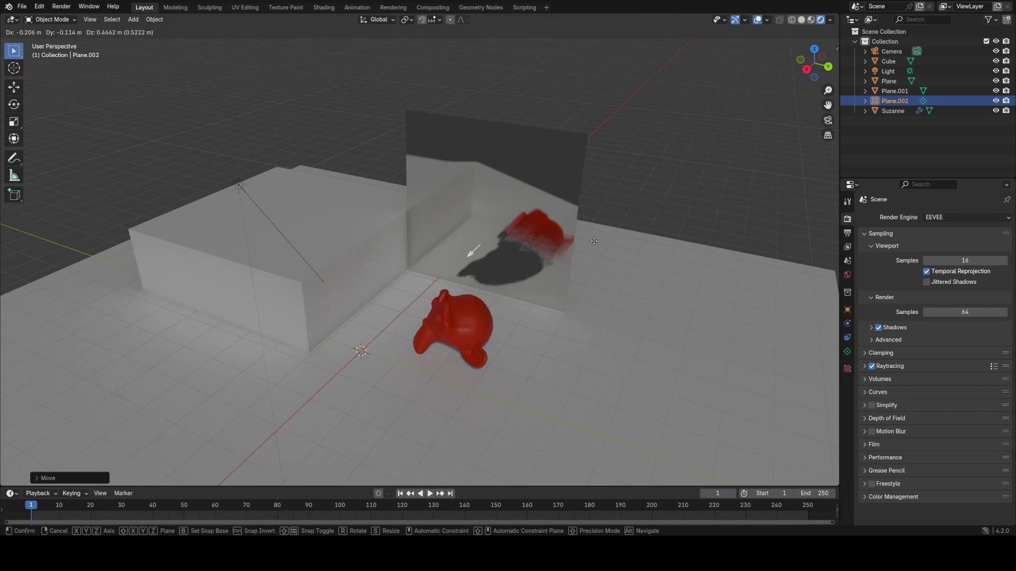
{"action": "key", "text": "z"}
{"action": "left_click", "coordinate": [598, 211]}
{"action": "key", "text": "s"}
{"action": "key", "text": "z"}
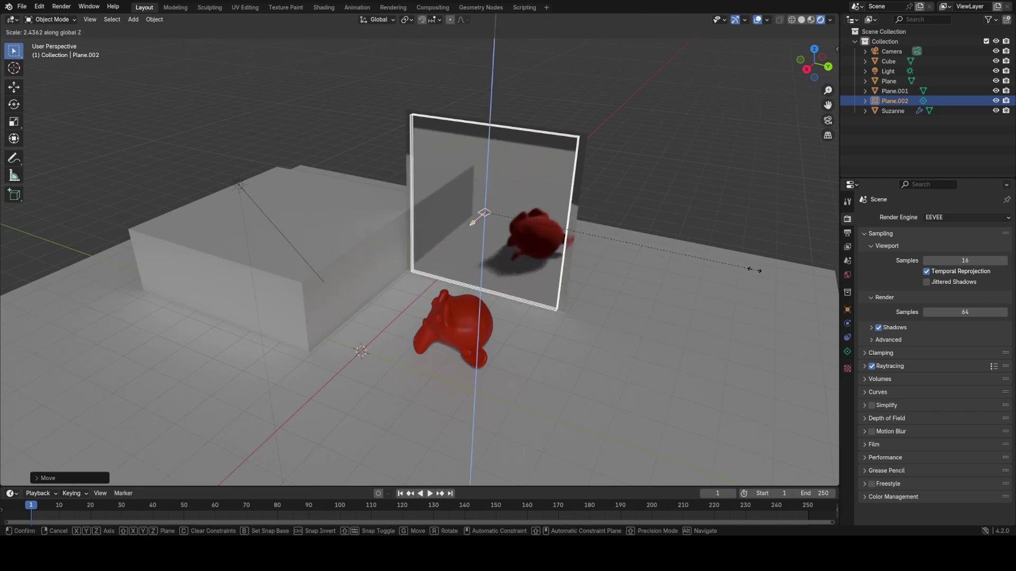
{"action": "left_click", "coordinate": [743, 267]}
{"action": "key", "text": "s"}
{"action": "left_click", "coordinate": [698, 287]}
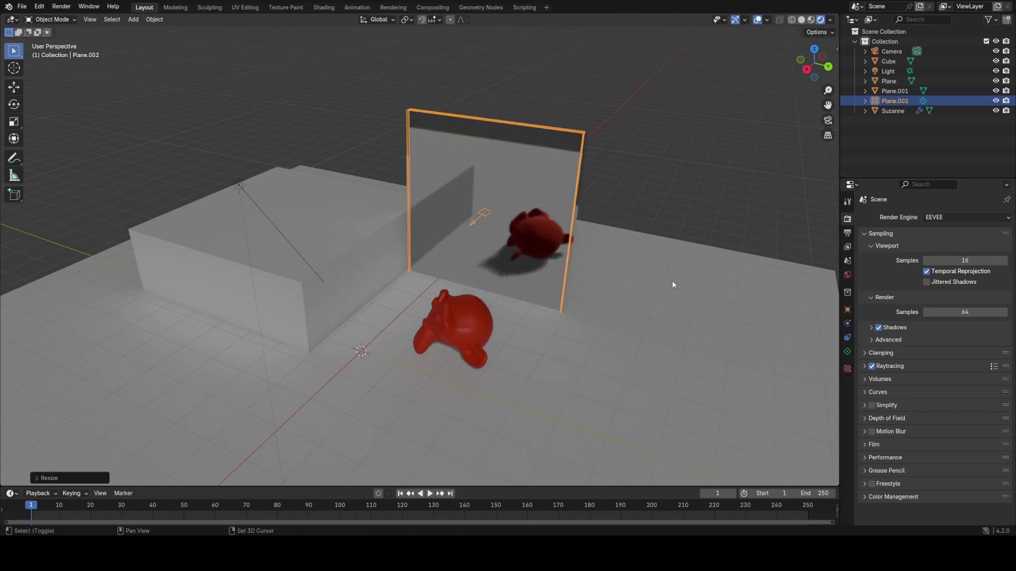
Step: Fine-tune the light probe's Y position and its X and Y scale to fit the mirror
{"action": "middle_click_drag", "start_coordinate": [671, 285], "coordinate": [579, 247]}
{"action": "key", "text": "g"}
{"action": "key", "text": "y"}
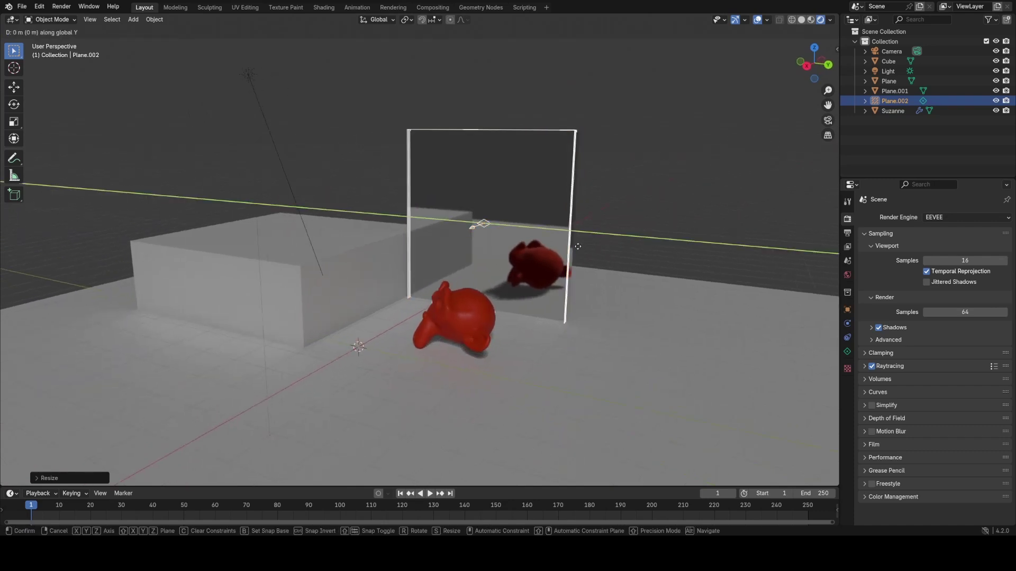
{"action": "left_click", "coordinate": [597, 248]}
{"action": "middle_click_drag", "start_coordinate": [576, 241], "coordinate": [586, 253]}
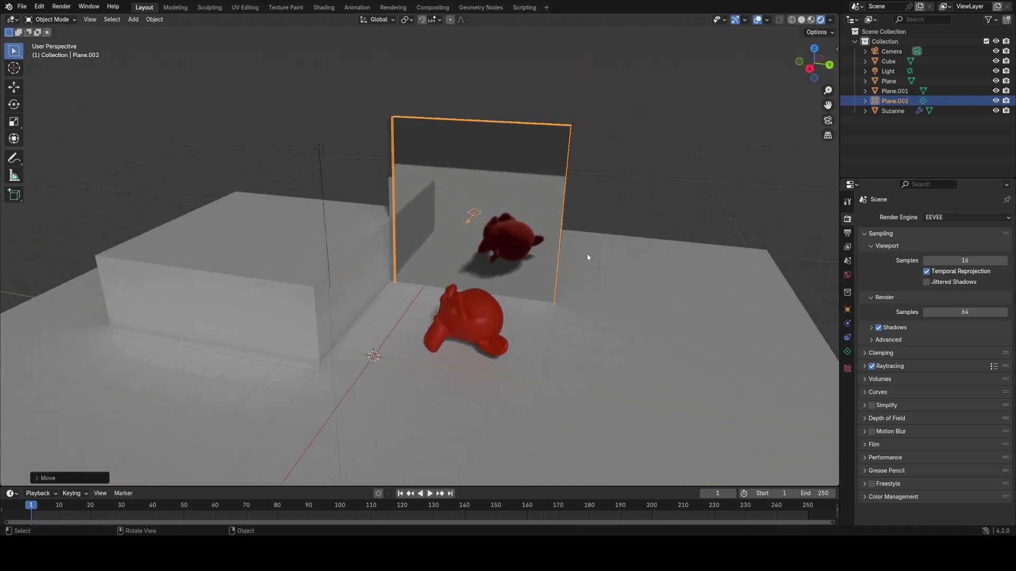
{"action": "key", "text": "s"}
{"action": "key", "text": "x"}
{"action": "left_click", "coordinate": [598, 253]}
{"action": "key", "text": "s"}
{"action": "key", "text": "y"}
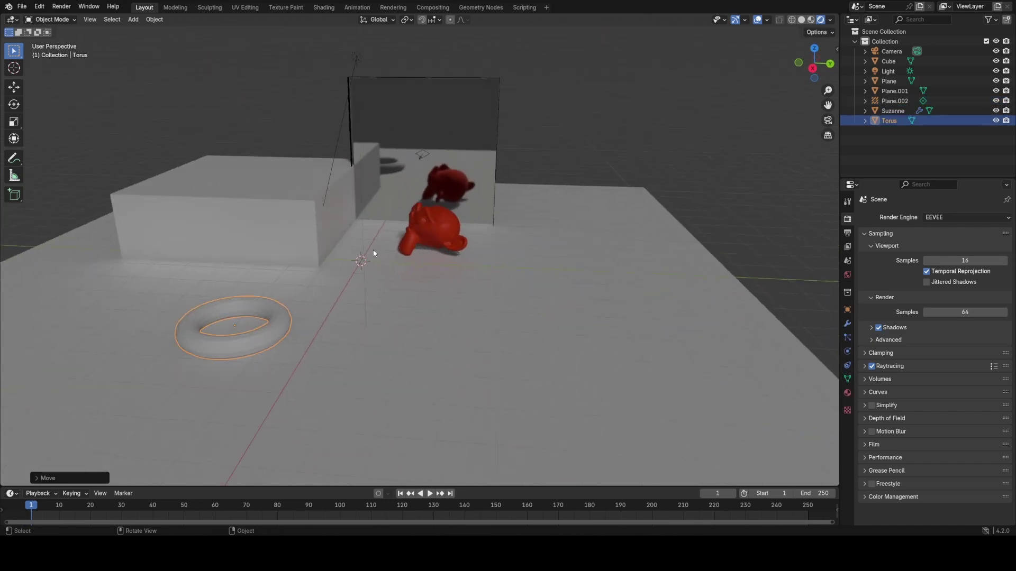
Step: Add a UV sphere at the 3D cursor and raise it along Z to rest on the floor
{"action": "middle_click_drag", "start_coordinate": [373, 253], "coordinate": [437, 257], "text": "shift"}
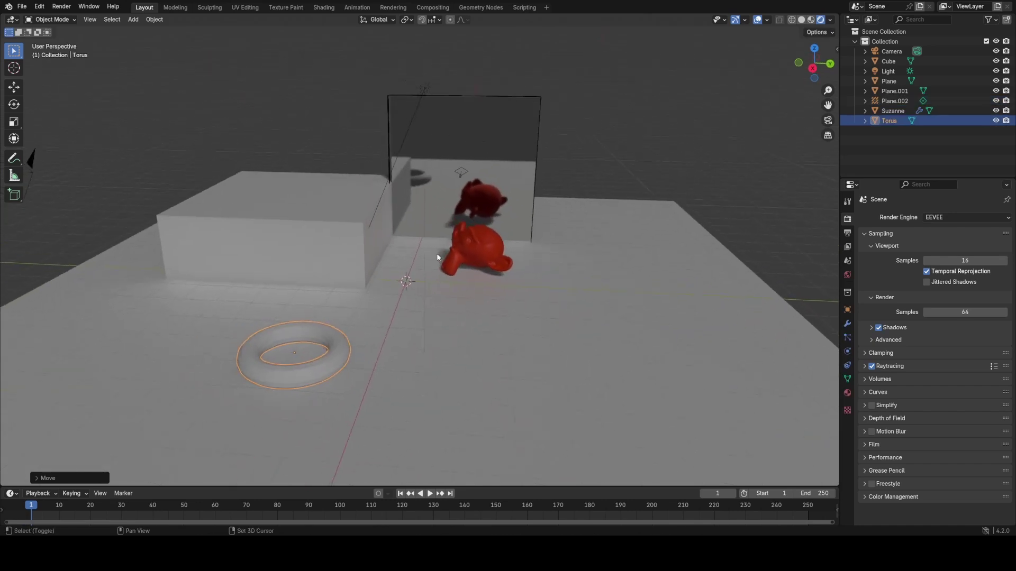
{"action": "middle_click_drag", "start_coordinate": [436, 257], "coordinate": [433, 236], "text": "shift"}
{"action": "key", "text": "shift+a"}
{"action": "mouse_move", "coordinate": [434, 236]}
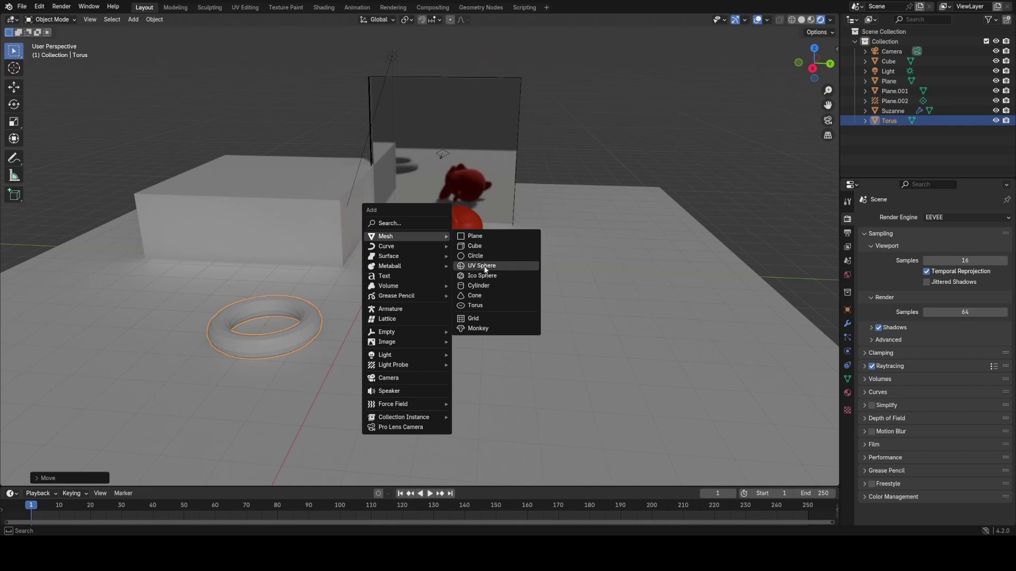
{"action": "left_click", "coordinate": [484, 269]}
{"action": "key", "text": "g"}
{"action": "key", "text": "z"}
{"action": "left_click", "coordinate": [446, 242]}
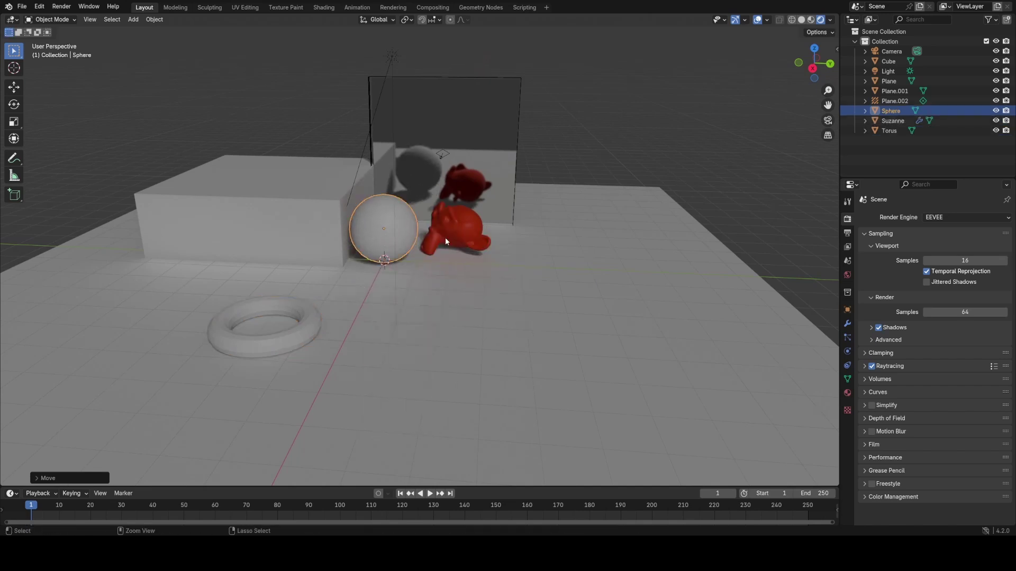
Step: Assign the existing Mirror material to the sphere
{"action": "left_click", "coordinate": [848, 393]}
{"action": "left_click", "coordinate": [865, 259]}
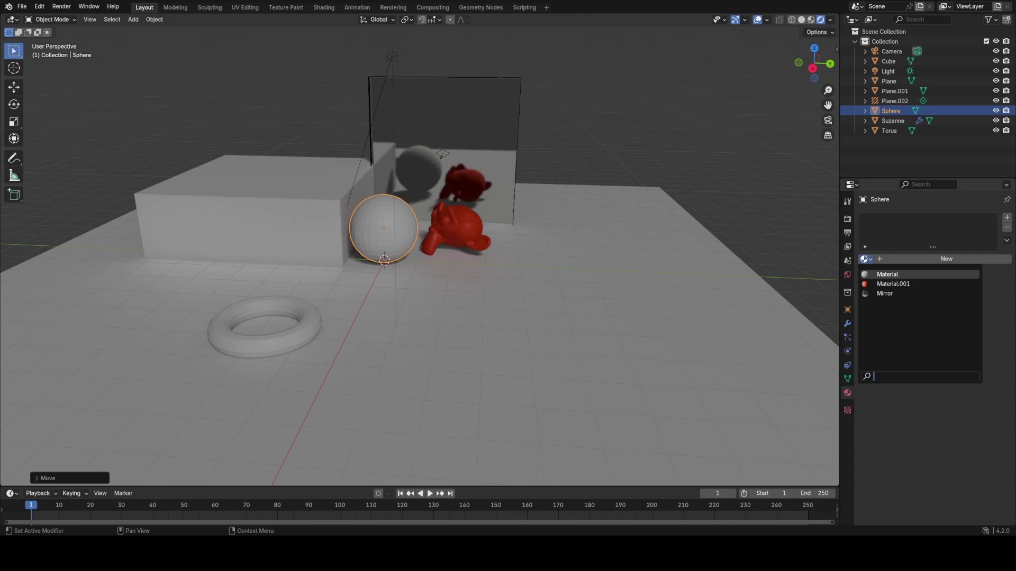
{"action": "left_click", "coordinate": [889, 293]}
Step: Add subdivision to the sphere and apply Shade Smooth
{"action": "right_click", "coordinate": [407, 237]}
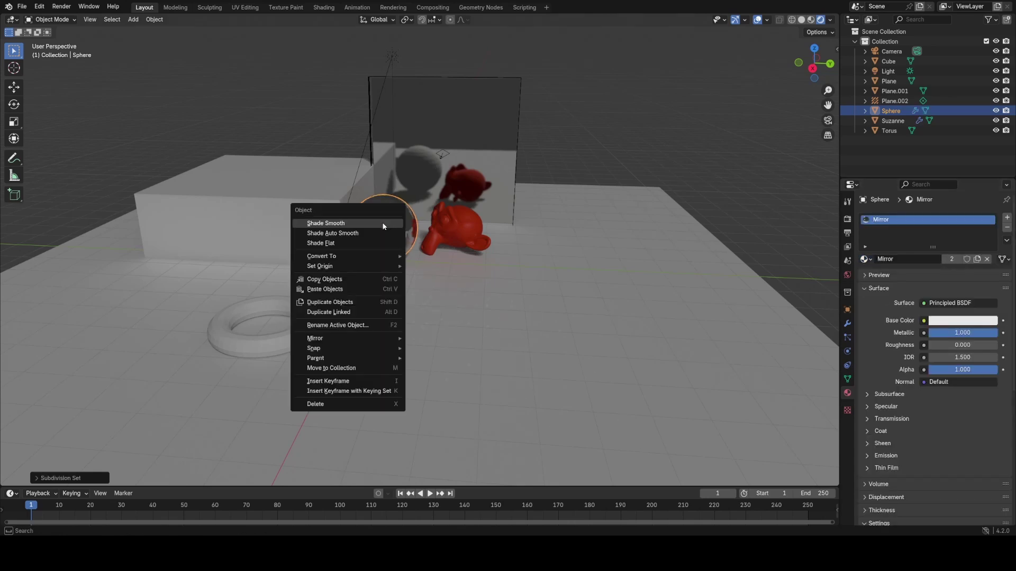
{"action": "left_click", "coordinate": [400, 222]}
{"action": "scroll", "coordinate": [420, 181], "scroll_direction": "up", "scroll_amount": 3}
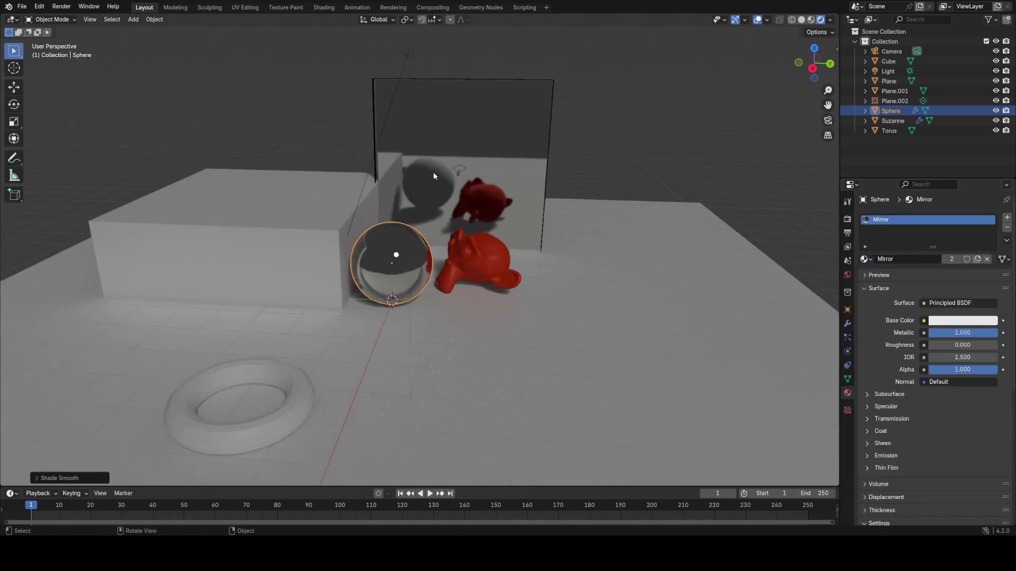
Step: Slide the mirror sphere across the floor without changing its height to test its reflections
{"action": "key", "text": "g"}
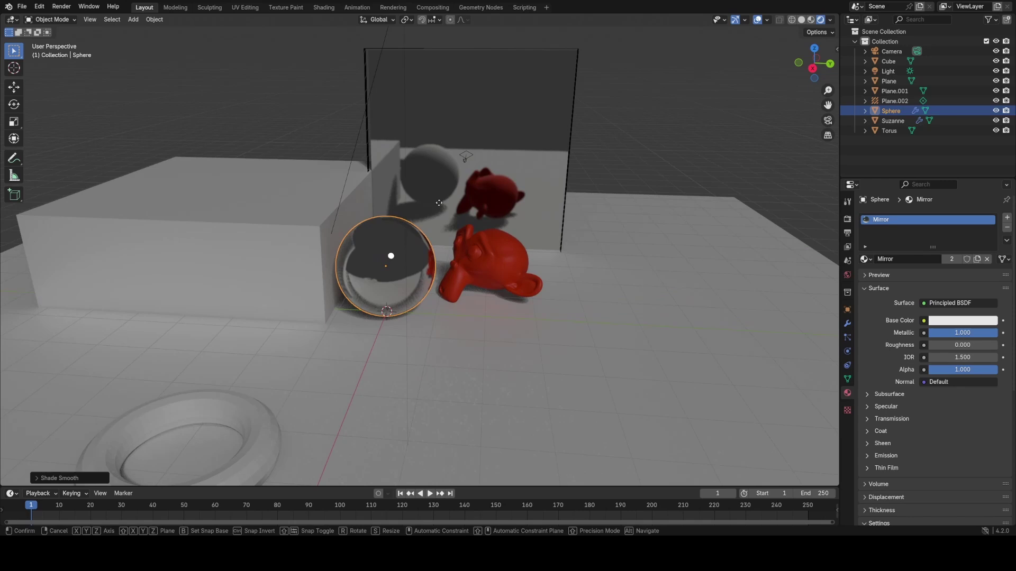
{"action": "key", "text": "shift+z"}
{"action": "left_click", "coordinate": [510, 352]}
{"action": "scroll", "coordinate": [510, 233], "scroll_direction": "down", "scroll_amount": 3}
{"action": "middle_click_drag", "start_coordinate": [510, 352], "coordinate": [472, 288], "text": "shift"}
{"action": "key", "text": "g"}
{"action": "key", "text": "shift+z"}
{"action": "left_click", "coordinate": [490, 247]}
Step: Clear the sphere's location to return it to the world origin
{"action": "key", "text": "alt+g"}
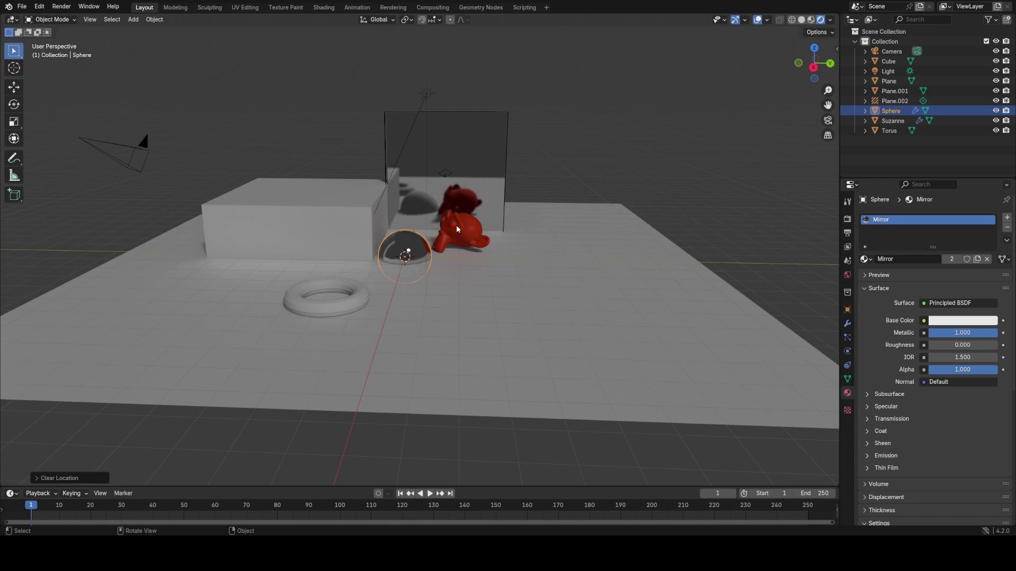
{"action": "left_click", "coordinate": [456, 227]}
{"action": "left_click", "coordinate": [411, 140]}
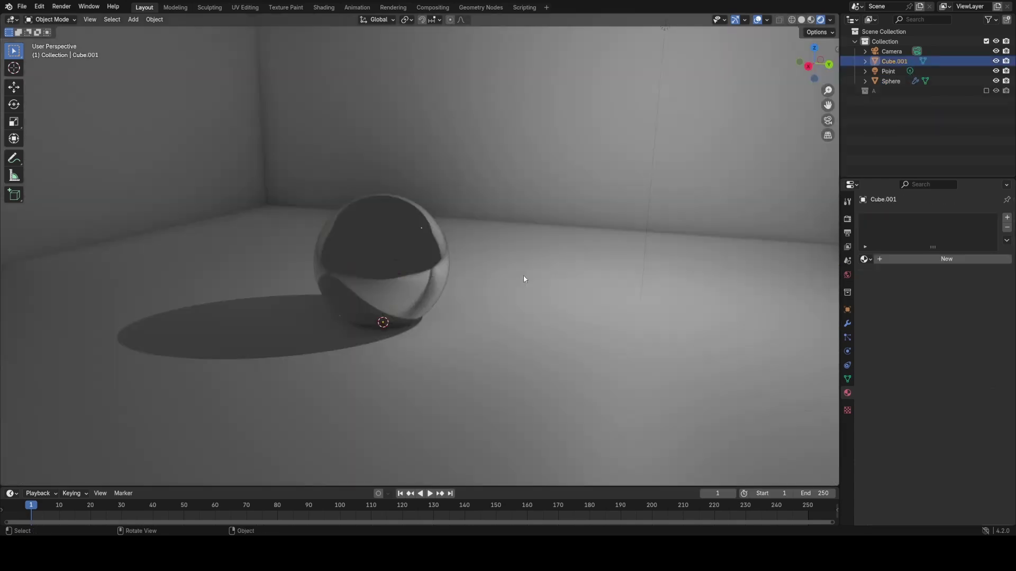
Step: Move the mirror sphere along Z to adjust its height above the floor of the box room
{"action": "middle_click_drag", "start_coordinate": [524, 277], "coordinate": [429, 290]}
{"action": "left_click", "coordinate": [476, 288]}
{"action": "key", "text": "g"}
{"action": "key", "text": "z"}
{"action": "left_click", "coordinate": [497, 252]}
Step: Examine the mirror sphere's reflections of the room from different angles and distances
{"action": "middle_click_drag", "start_coordinate": [510, 311], "coordinate": [383, 208]}
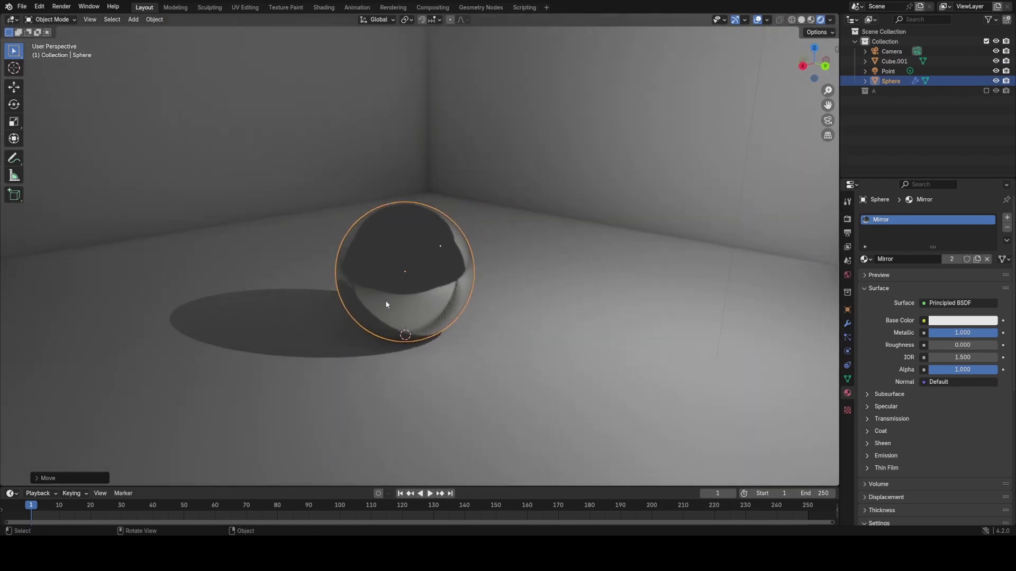
{"action": "middle_click_drag", "start_coordinate": [387, 305], "coordinate": [401, 305], "text": "shift"}
{"action": "scroll", "coordinate": [460, 265], "scroll_direction": "down", "scroll_amount": 3}
{"action": "scroll", "coordinate": [462, 262], "scroll_direction": "up", "scroll_amount": 3}
{"action": "scroll", "coordinate": [327, 241], "scroll_direction": "down", "scroll_amount": 1}
{"action": "scroll", "coordinate": [471, 230], "scroll_direction": "up", "scroll_amount": 1}
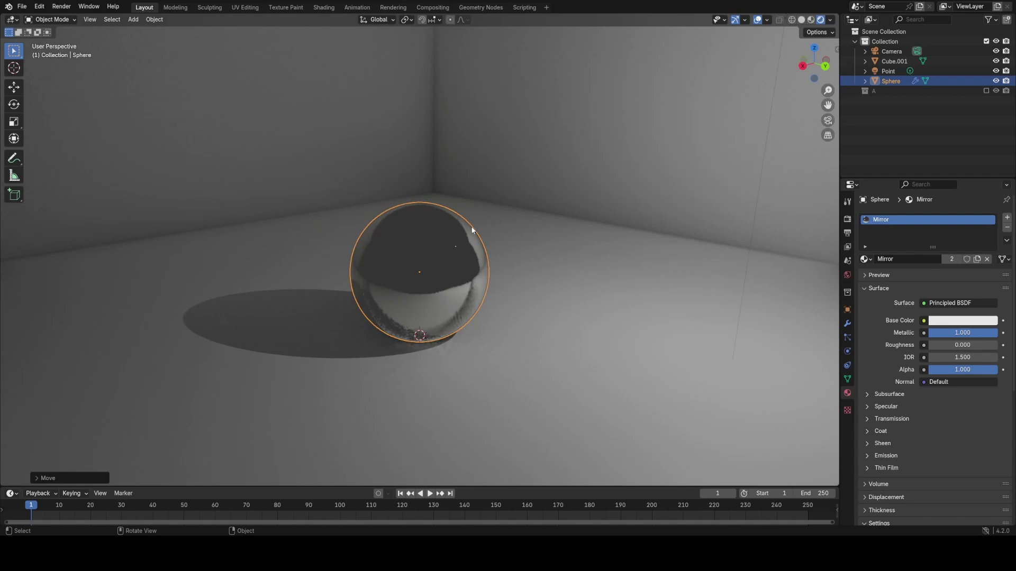
Step: Try adding a plane light probe above the mirror sphere and tilting it freely
{"action": "middle_click_drag", "start_coordinate": [472, 253], "coordinate": [491, 250]}
{"action": "key", "text": "shift+a"}
{"action": "mouse_move", "coordinate": [480, 252]}
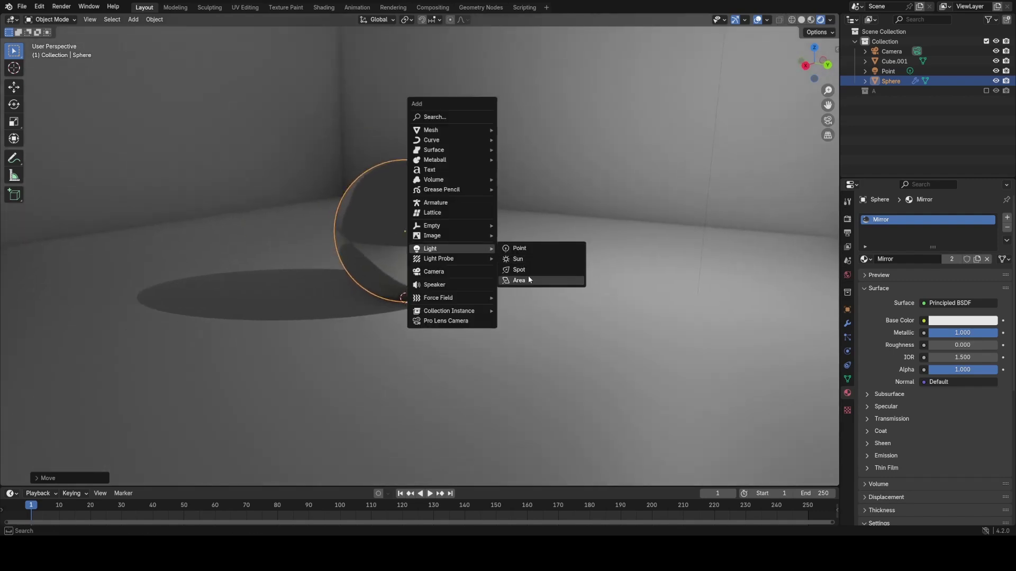
{"action": "mouse_move", "coordinate": [450, 260]}
{"action": "left_click", "coordinate": [533, 270]}
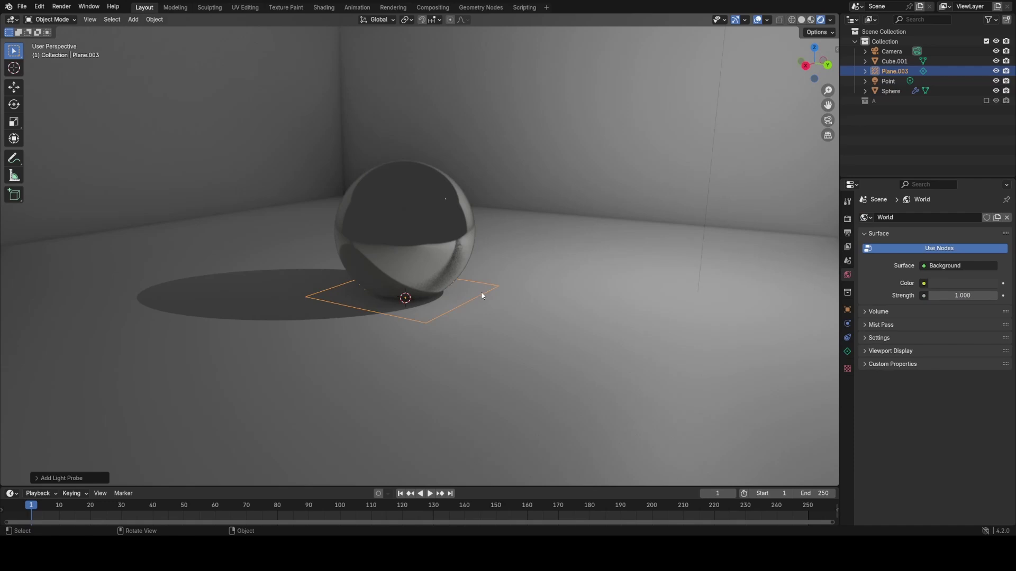
{"action": "key", "text": "g"}
{"action": "left_click", "coordinate": [472, 132]}
{"action": "key", "text": "r"}
{"action": "key", "text": "r"}
{"action": "key", "text": "Return"}
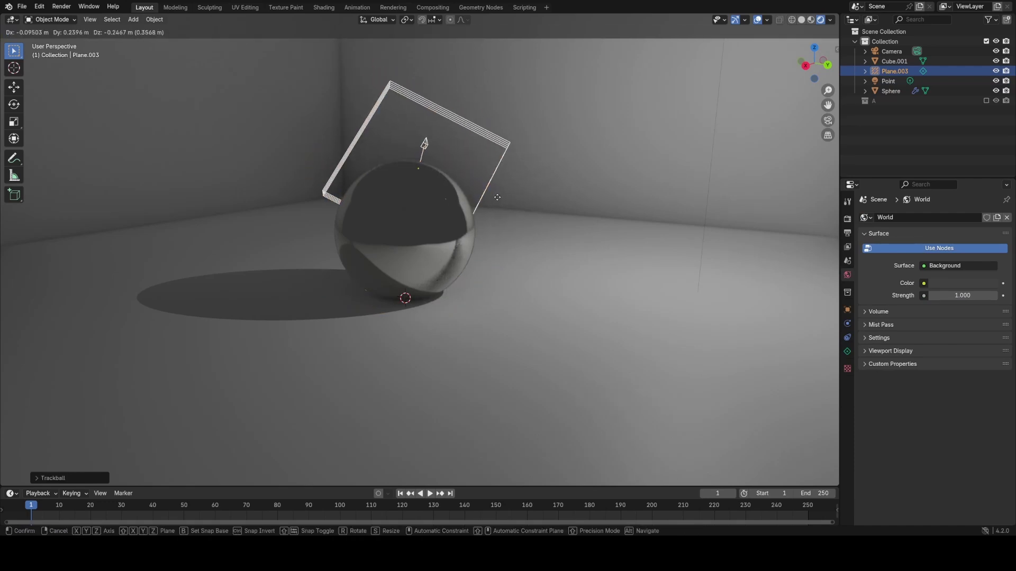
Step: Slide the plane light probe horizontally above the mirror sphere, and delete it
{"action": "key", "text": "g"}
{"action": "key", "text": "shift+z"}
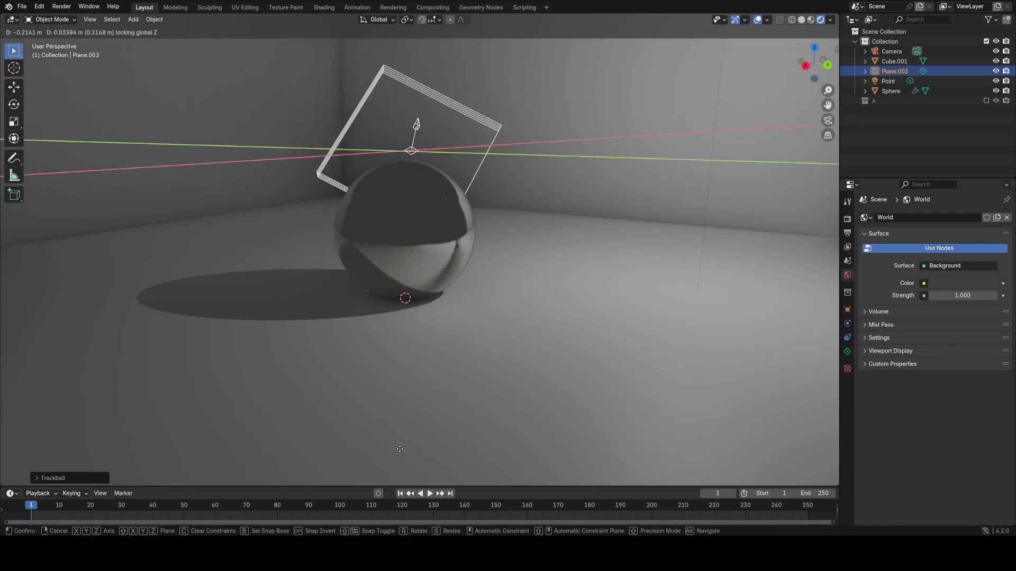
{"action": "key", "text": "Return"}
{"action": "key", "text": "Delete"}
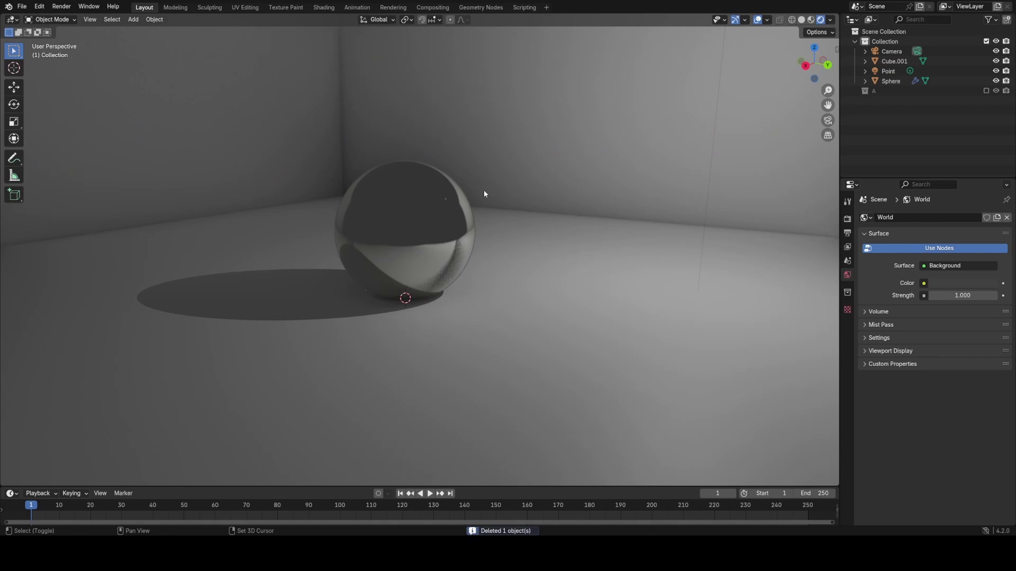
Step: Add a sphere light probe and raise it about 1 m along Z around the mirror sphere
{"action": "key", "text": "shift+a"}
{"action": "mouse_move", "coordinate": [484, 189]}
{"action": "left_click", "coordinate": [521, 189]}
{"action": "middle_click_drag", "start_coordinate": [531, 194], "coordinate": [514, 214]}
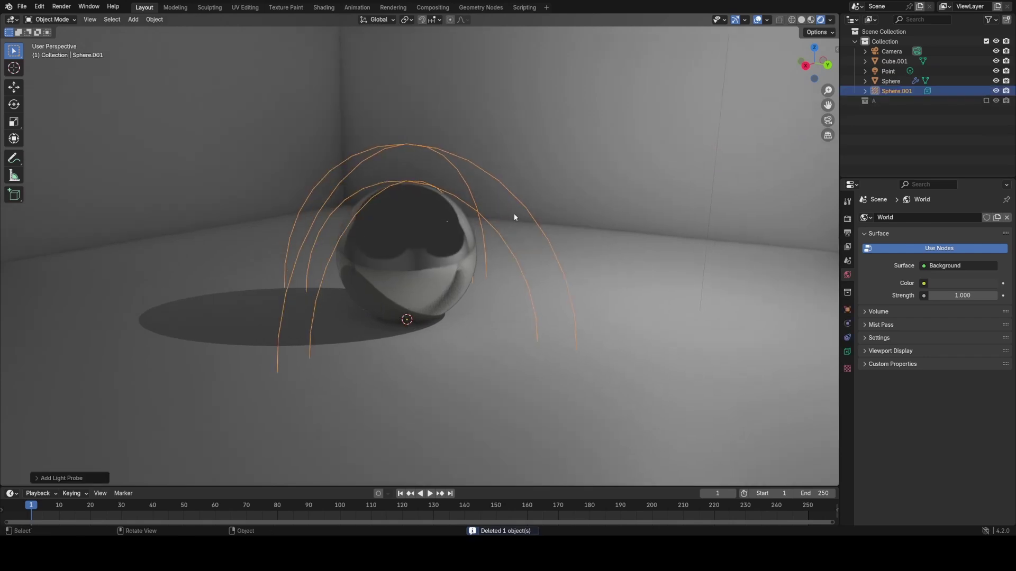
{"action": "key", "text": "g"}
{"action": "key", "text": "z"}
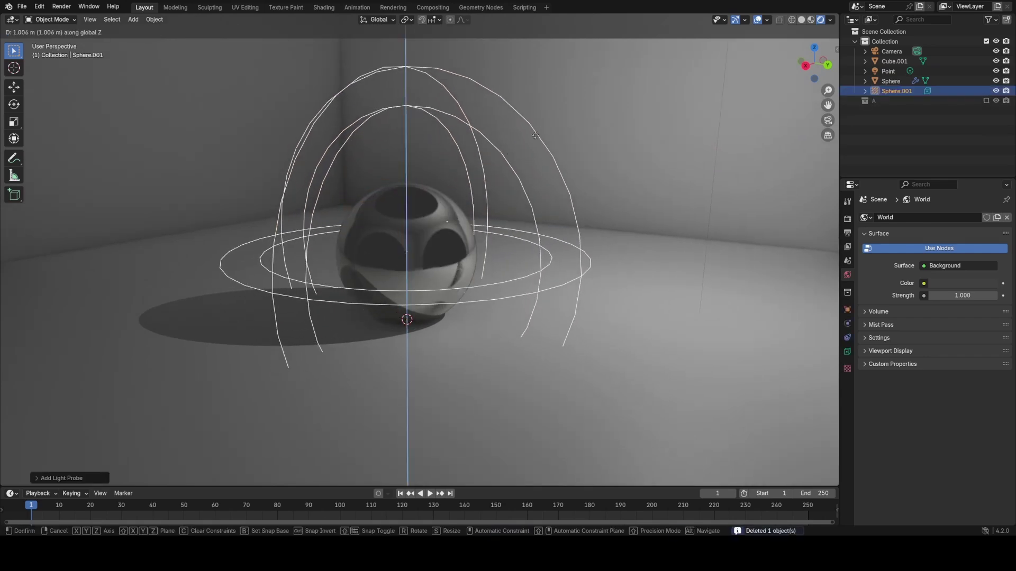
{"action": "left_click", "coordinate": [498, 167]}
Step: Snap the 3D cursor to the mirror sphere's center and snap the sphere light probe onto the cursor
{"action": "middle_click_drag", "start_coordinate": [547, 193], "coordinate": [528, 214]}
{"action": "left_click", "coordinate": [372, 289]}
{"action": "key", "text": "shift+s"}
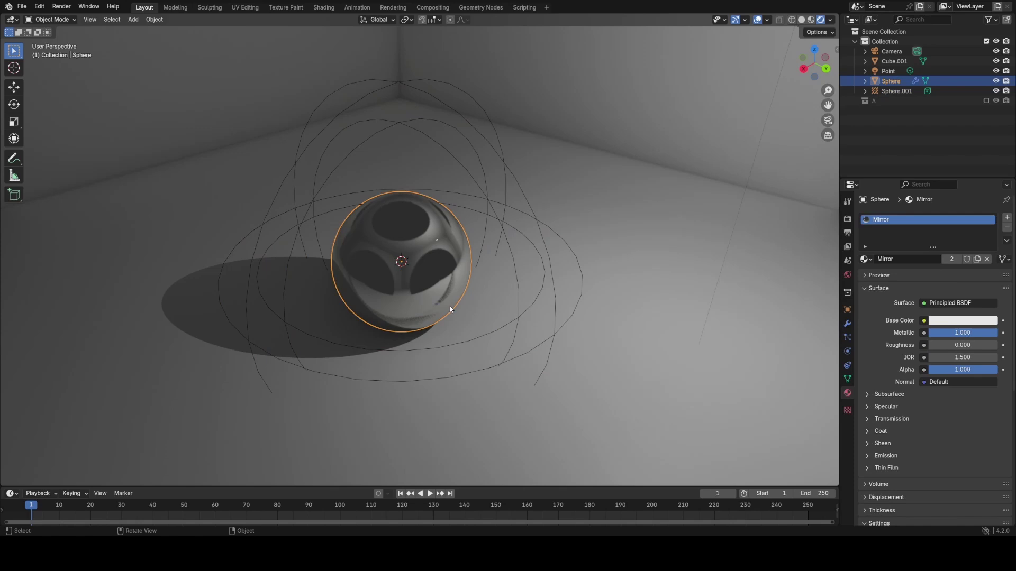
{"action": "left_click", "coordinate": [474, 170]}
{"action": "left_click", "coordinate": [475, 265]}
{"action": "key", "text": "shift+s"}
{"action": "left_click", "coordinate": [430, 240]}
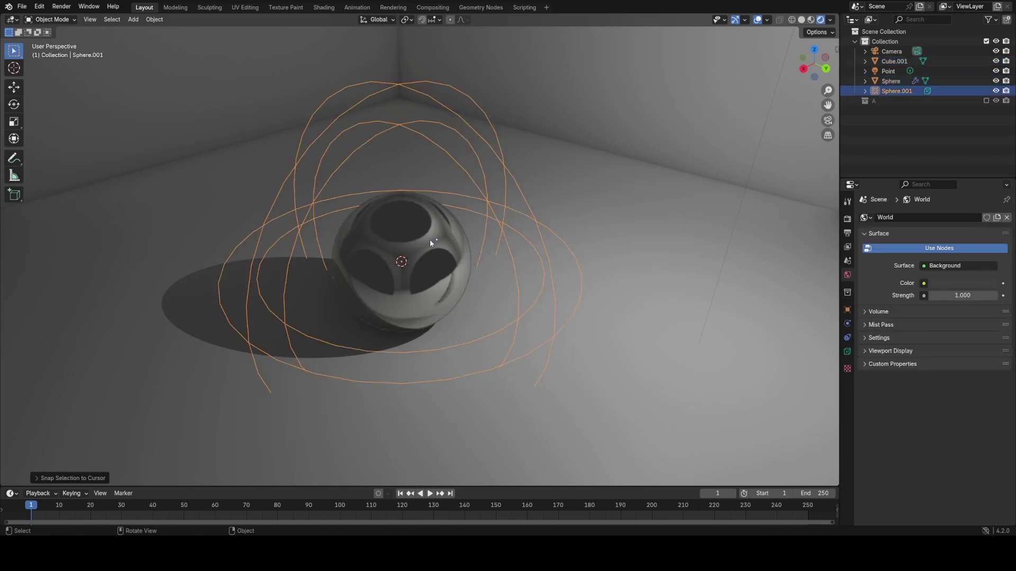
Step: Scale the sphere light probe down to about 0.5 so it closely surrounds the mirror sphere
{"action": "scroll", "coordinate": [435, 214], "scroll_direction": "up", "scroll_amount": 5}
{"action": "middle_click_drag", "start_coordinate": [440, 218], "coordinate": [484, 239]}
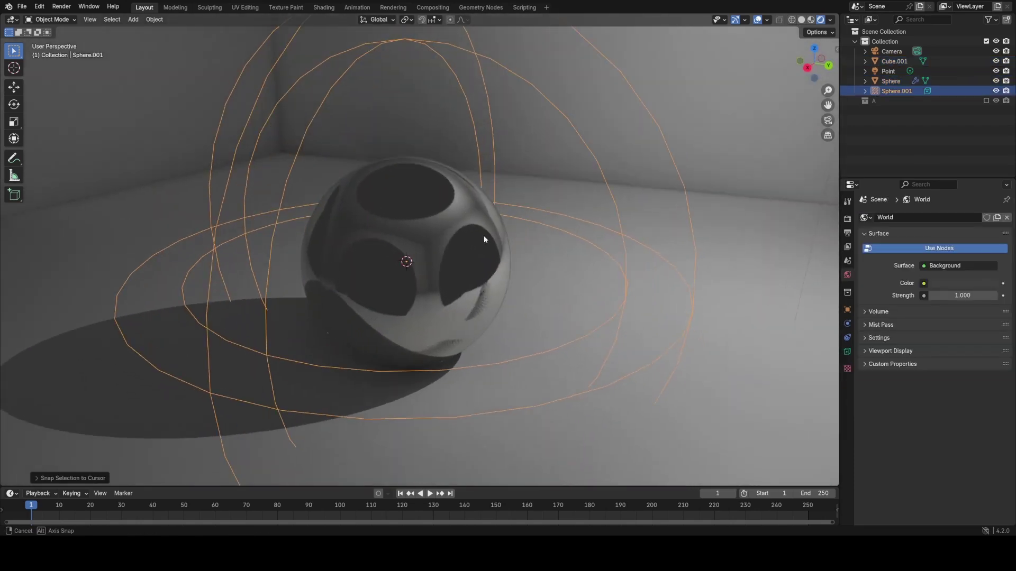
{"action": "left_click", "coordinate": [847, 351]}
{"action": "key", "text": "s"}
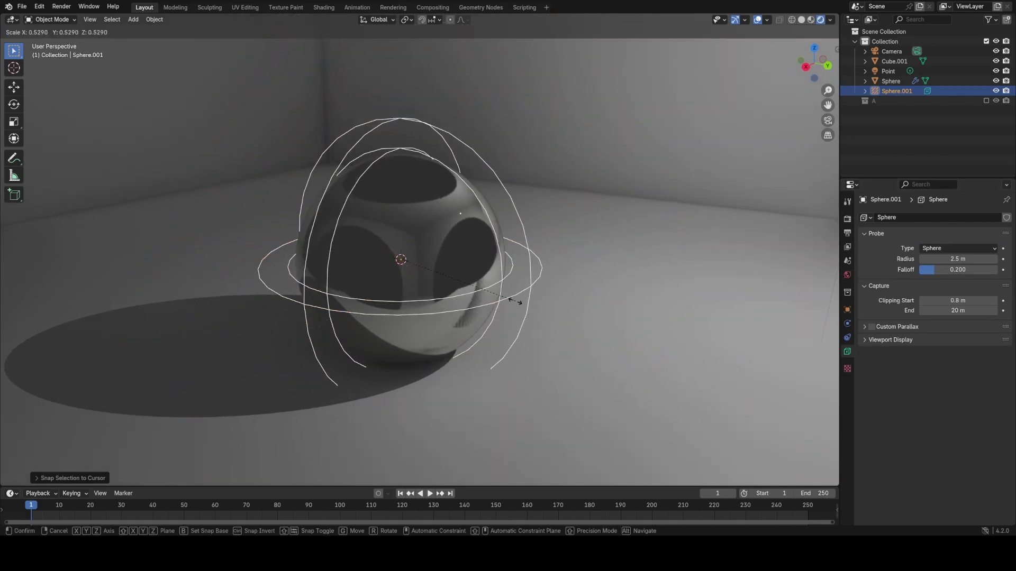
{"action": "right_click", "coordinate": [552, 301]}
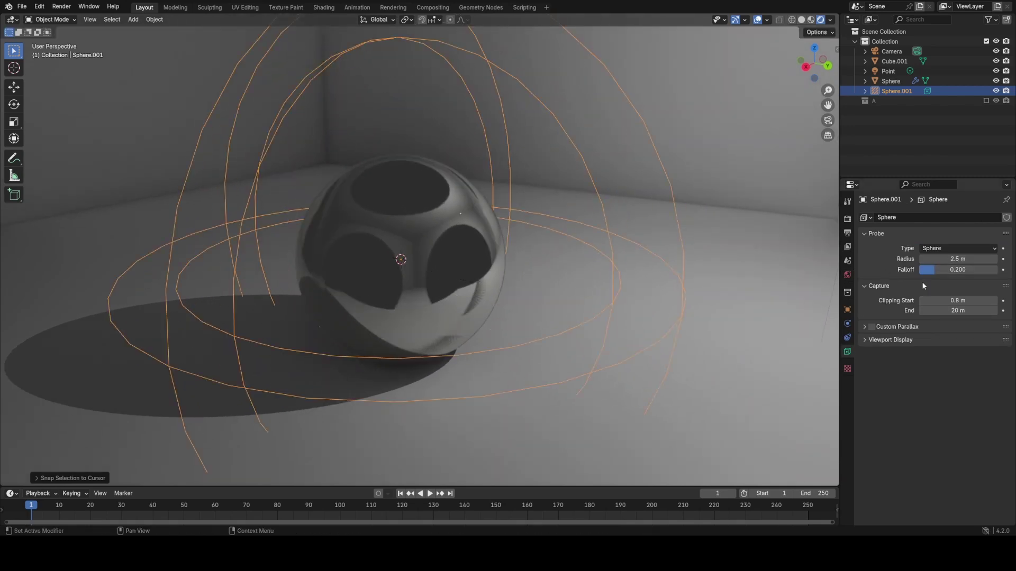
{"action": "middle_click_drag", "start_coordinate": [591, 297], "coordinate": [612, 310]}
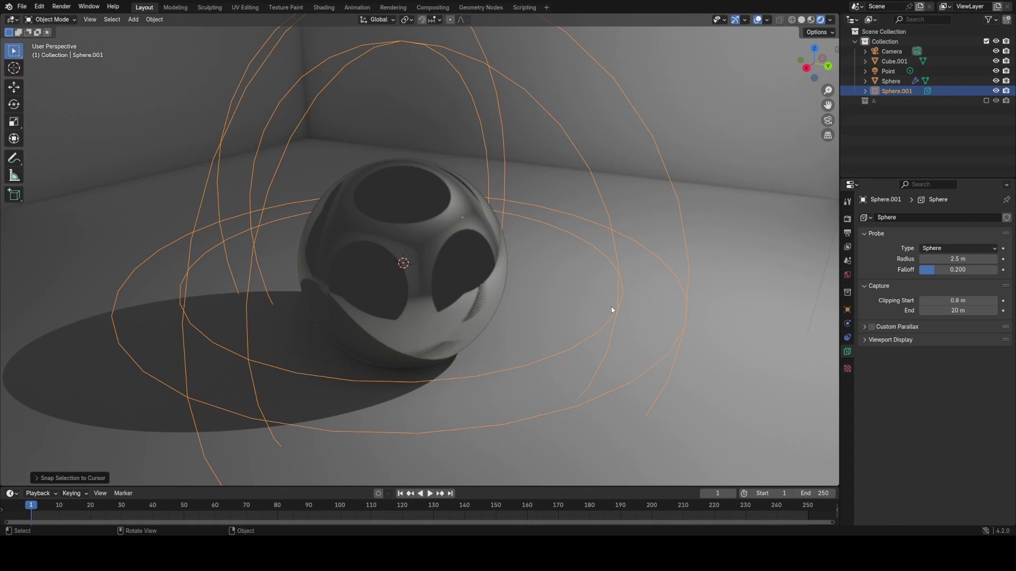
{"action": "key", "text": "s"}
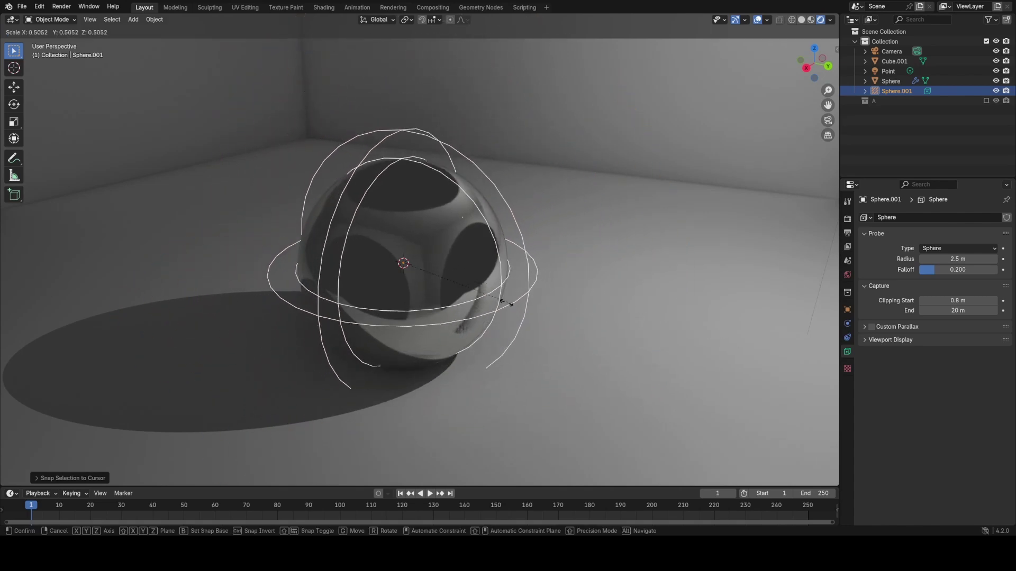
{"action": "left_click", "coordinate": [485, 293]}
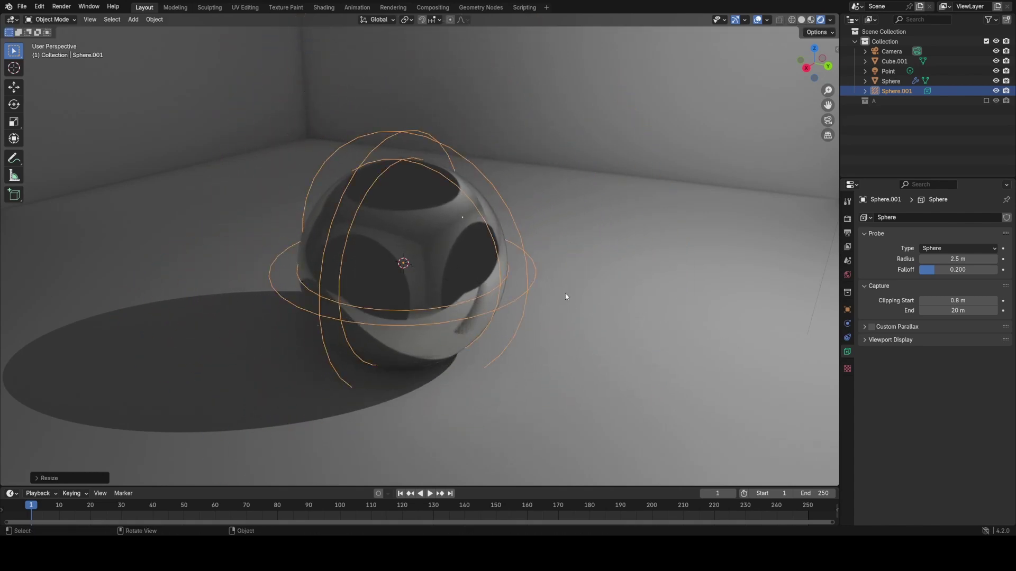
Step: Set the sphere light probe's capture Clipping Start to 1 m and check the sphere's reflections
{"action": "left_click_drag", "start_coordinate": [955, 300], "coordinate": [974, 300]}
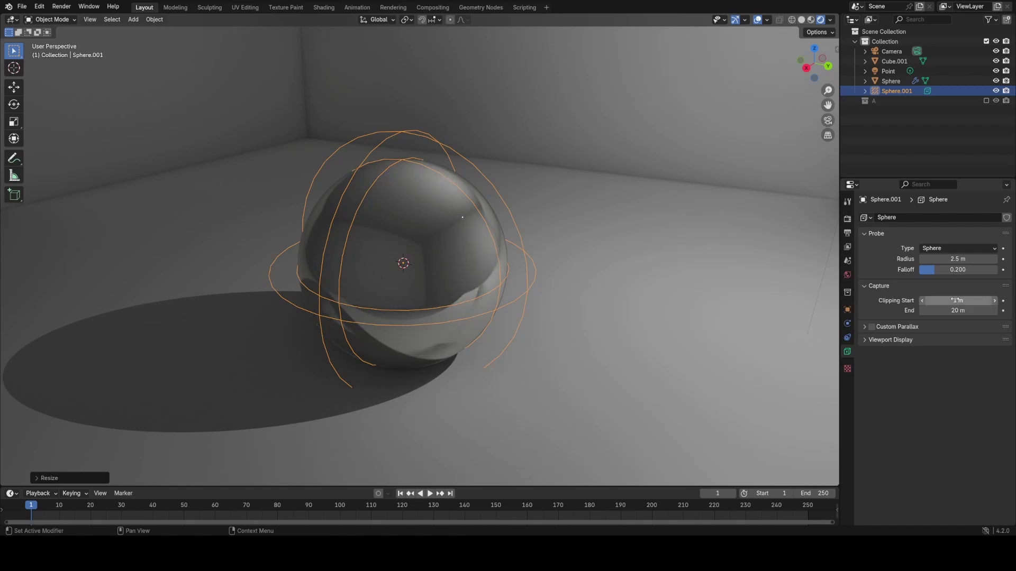
{"action": "middle_click_drag", "start_coordinate": [553, 282], "coordinate": [485, 273]}
{"action": "middle_click_drag", "start_coordinate": [485, 272], "coordinate": [543, 280], "text": "shift"}
{"action": "scroll", "coordinate": [519, 268], "scroll_direction": "up", "scroll_amount": 1}
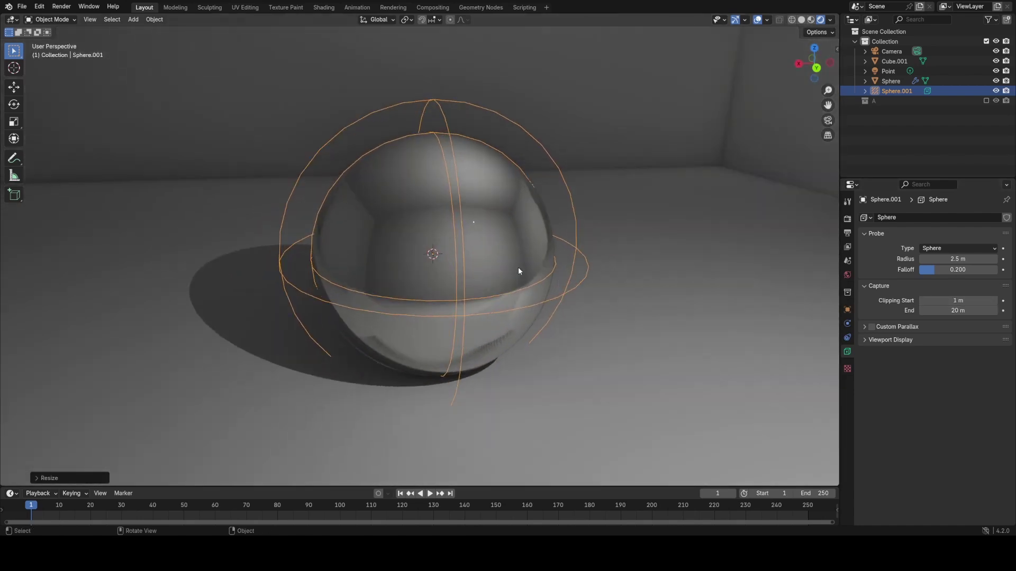
Step: Try a shorter capture clipping End on the sphere light probe, down to about 4.5 m
{"action": "middle_click_drag", "start_coordinate": [481, 245], "coordinate": [506, 245]}
{"action": "left_click_drag", "start_coordinate": [958, 311], "coordinate": [931, 311]}
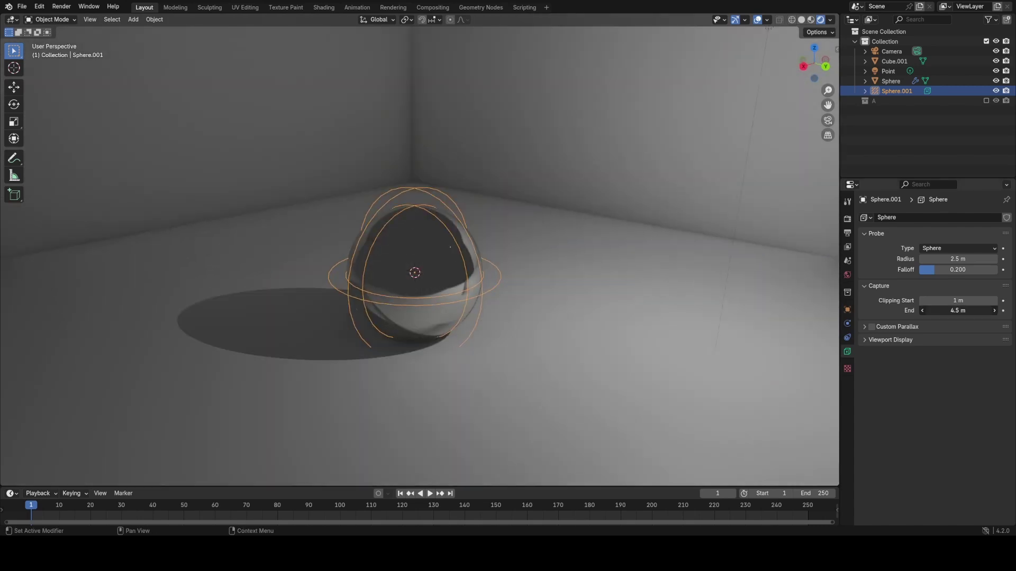
{"action": "left_click_drag", "start_coordinate": [957, 311], "coordinate": [962, 310]}
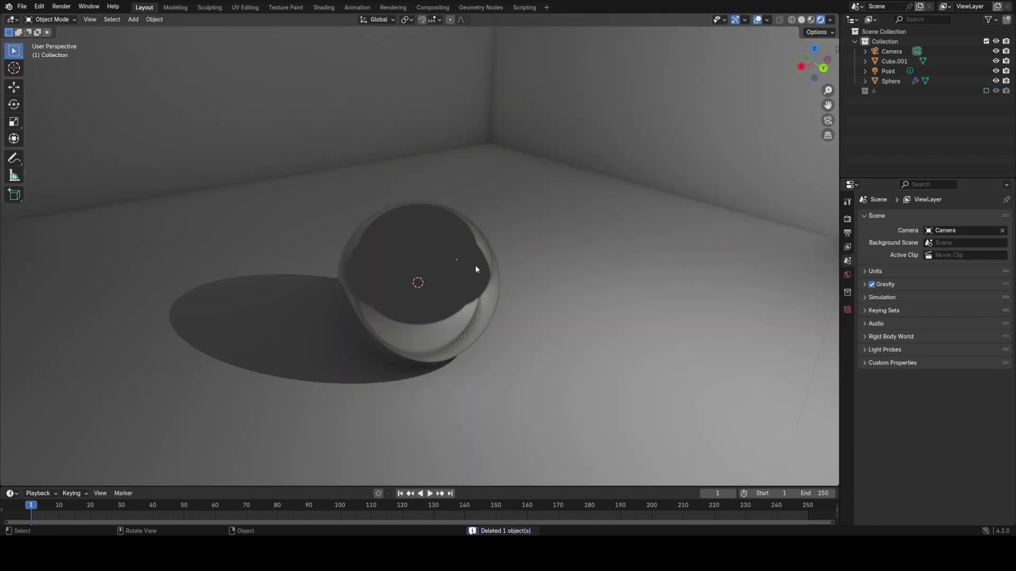
Step: Unlink the Mirror material from the sphere
{"action": "middle_click_drag", "start_coordinate": [459, 294], "coordinate": [467, 268]}
{"action": "left_click", "coordinate": [468, 271]}
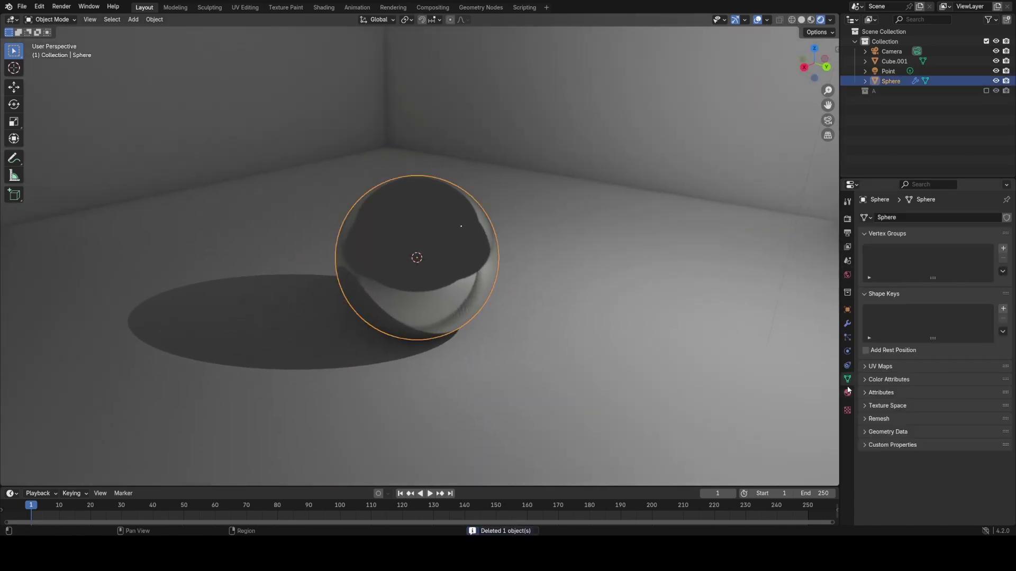
{"action": "left_click", "coordinate": [848, 392]}
{"action": "left_click", "coordinate": [988, 260]}
{"action": "middle_click_drag", "start_coordinate": [499, 306], "coordinate": [507, 286]}
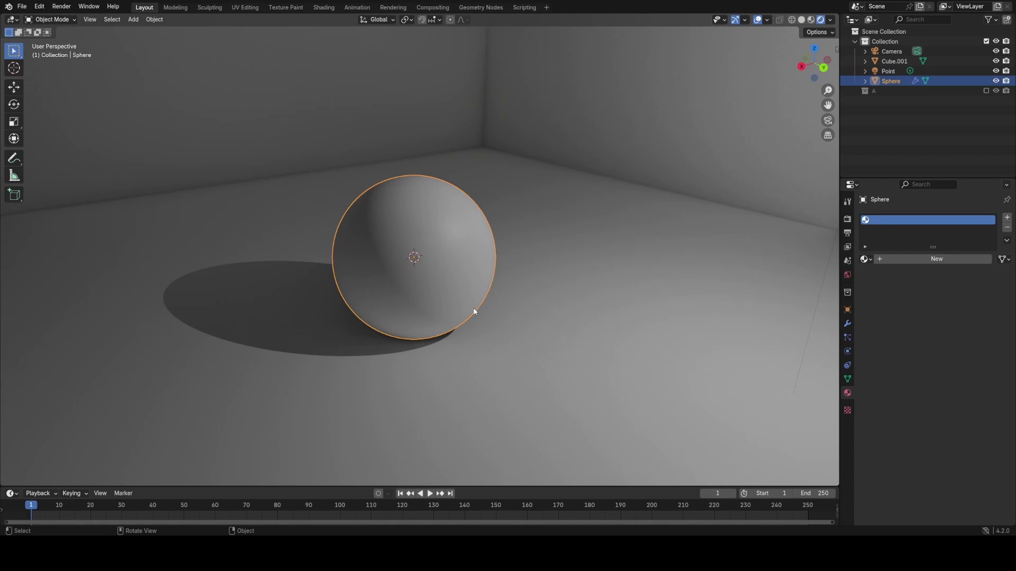
Step: Add a cube and slide it horizontally to stand beside the sphere
{"action": "key", "text": "shift+a"}
{"action": "mouse_move", "coordinate": [524, 176]}
{"action": "left_click", "coordinate": [567, 185]}
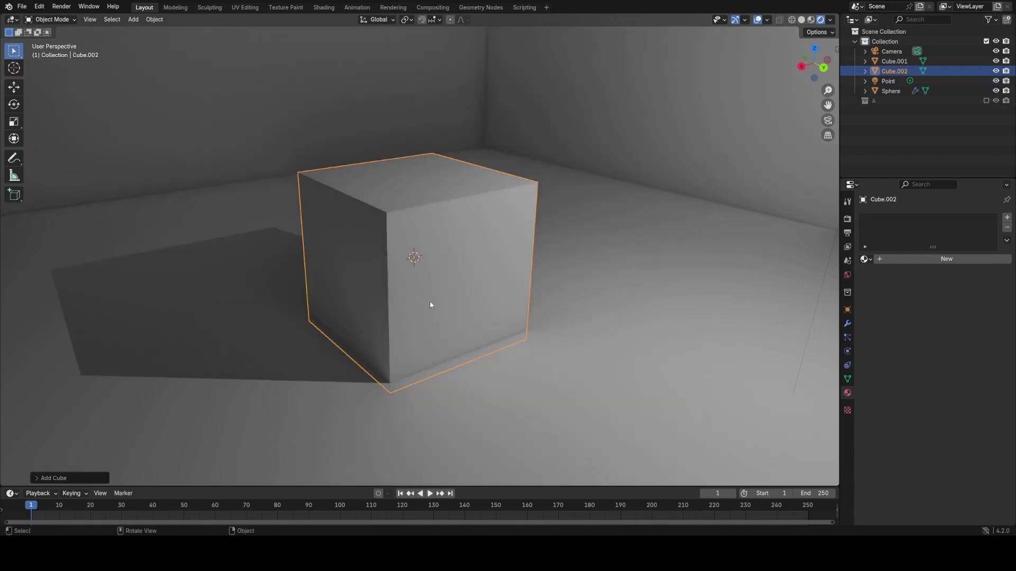
{"action": "key", "text": "g"}
{"action": "key", "text": "shift+z"}
{"action": "left_click", "coordinate": [661, 283]}
Step: Adjust the cube's height along Z so its base rests on the room's floor
{"action": "key", "text": "g"}
{"action": "key", "text": "z"}
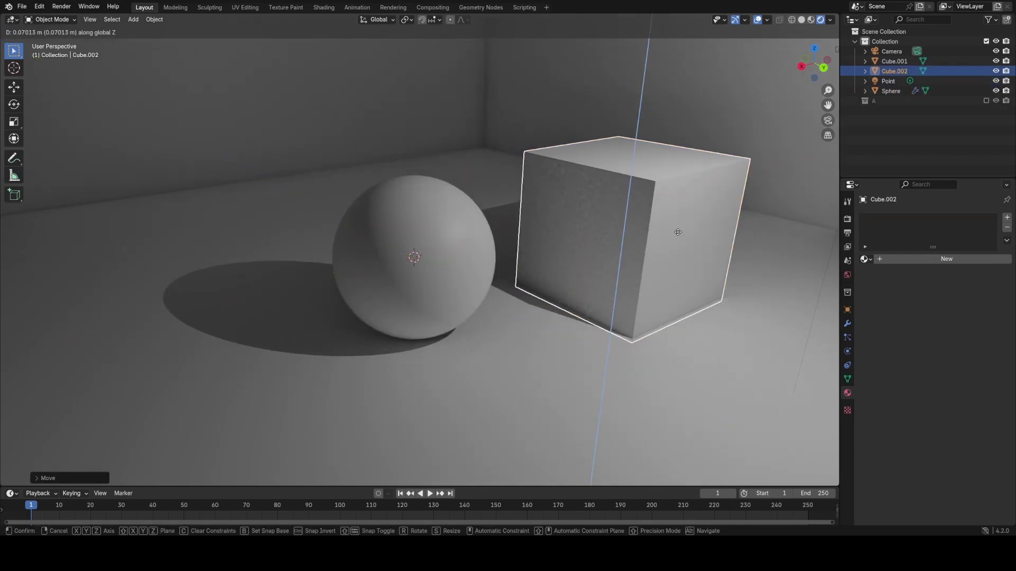
{"action": "left_click", "coordinate": [680, 215]}
{"action": "middle_click_drag", "start_coordinate": [680, 215], "coordinate": [633, 236]}
{"action": "key", "text": "g"}
{"action": "key", "text": "z"}
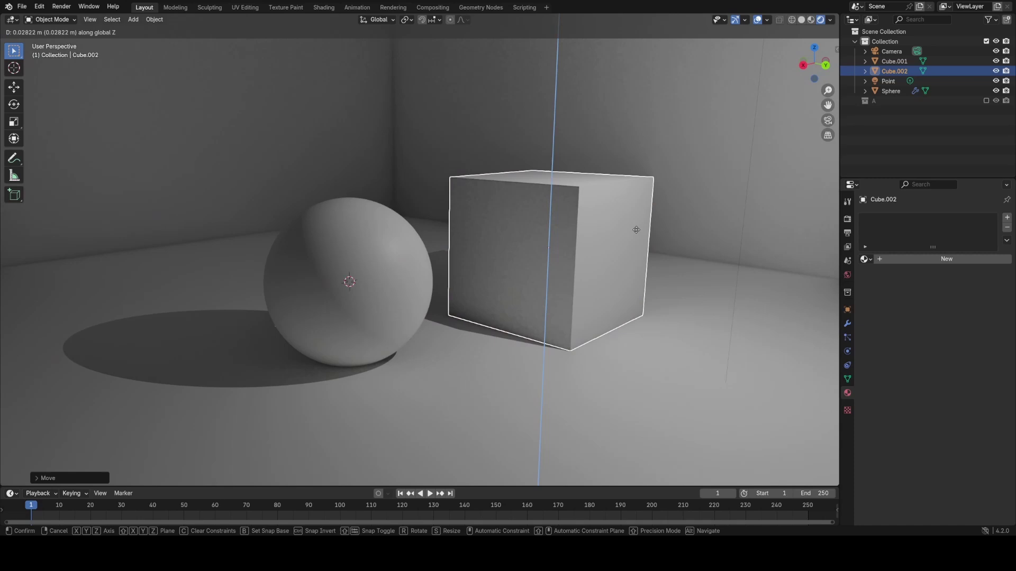
{"action": "left_click", "coordinate": [640, 237]}
Step: Slide the sphere away from the cube across the floor without changing its height
{"action": "middle_click_drag", "start_coordinate": [576, 261], "coordinate": [623, 259], "text": "shift"}
{"action": "left_click", "coordinate": [459, 284]}
{"action": "key", "text": "g"}
{"action": "key", "text": "shift+z"}
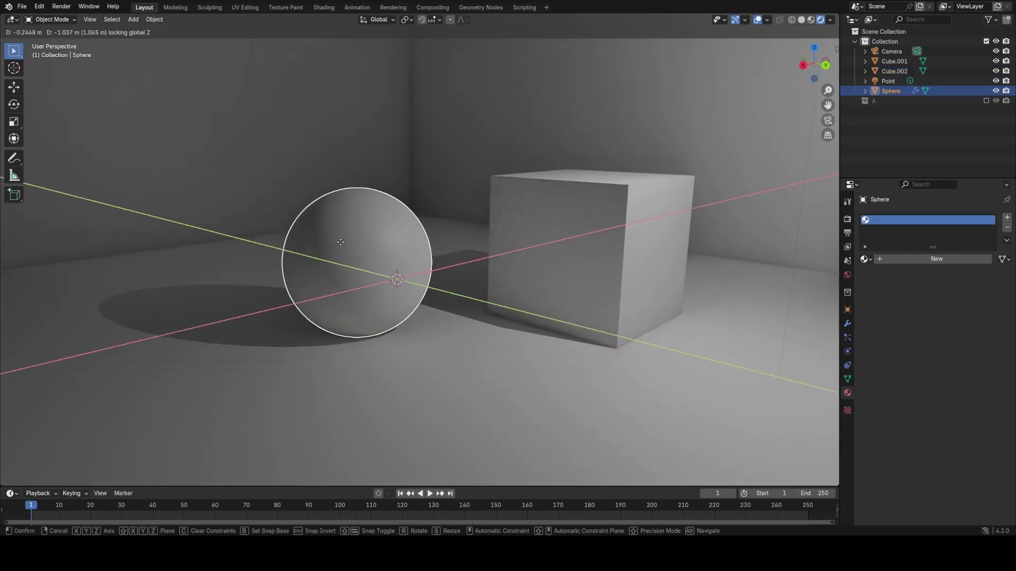
{"action": "left_click", "coordinate": [407, 261]}
{"action": "middle_click_drag", "start_coordinate": [406, 260], "coordinate": [511, 306]}
{"action": "scroll", "coordinate": [424, 259], "scroll_direction": "up", "scroll_amount": 3}
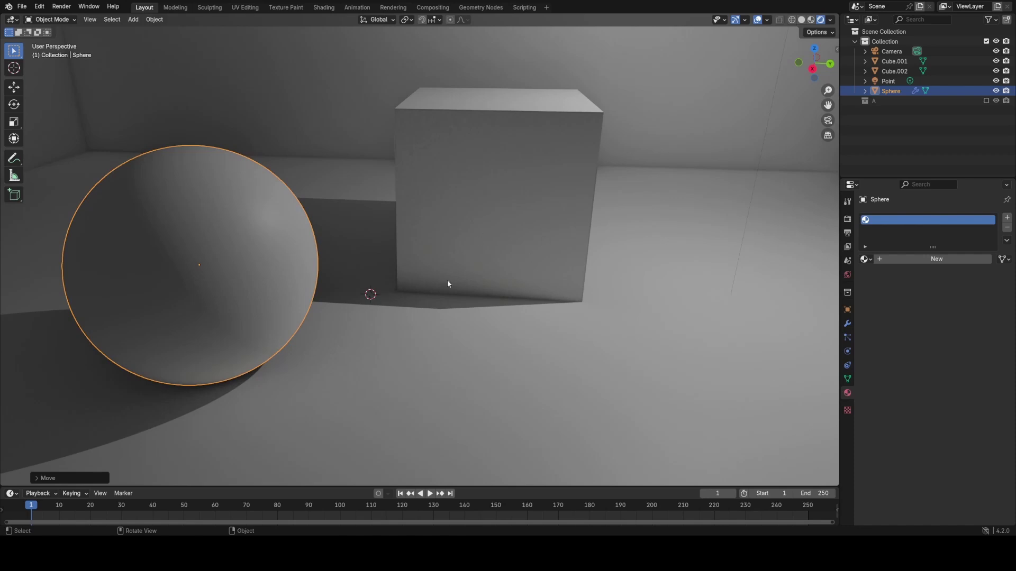
Step: Turn off EEVEE raytracing and reset the 3D cursor to the world origin
{"action": "left_click", "coordinate": [847, 219]}
{"action": "left_click", "coordinate": [872, 366]}
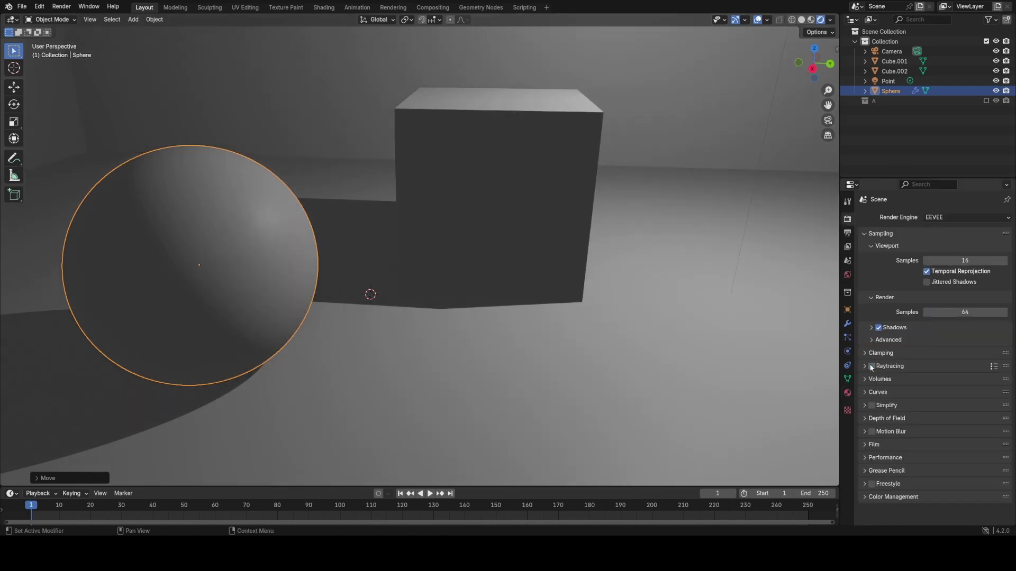
{"action": "middle_click_drag", "start_coordinate": [563, 235], "coordinate": [521, 222]}
{"action": "key", "text": "shift+c"}
{"action": "scroll", "coordinate": [472, 283], "scroll_direction": "up", "scroll_amount": 4}
{"action": "scroll", "coordinate": [474, 283], "scroll_direction": "up", "scroll_amount": 4}
{"action": "scroll", "coordinate": [453, 252], "scroll_direction": "down", "scroll_amount": 1}
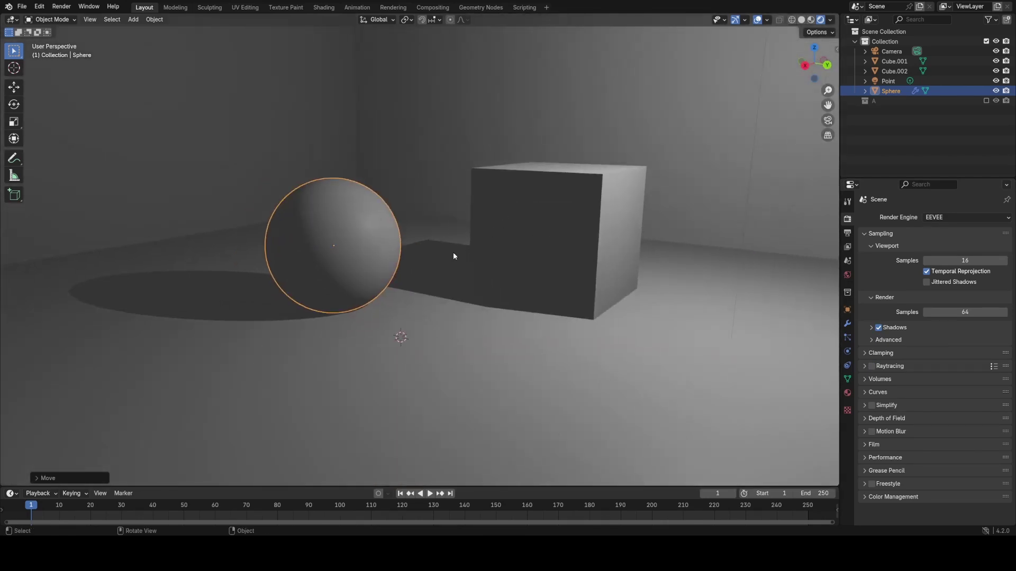
Step: Add a volume light probe at the world origin and raise it along Z above the floor
{"action": "key", "text": "shift+a"}
{"action": "mouse_move", "coordinate": [452, 254]}
{"action": "mouse_move", "coordinate": [434, 384]}
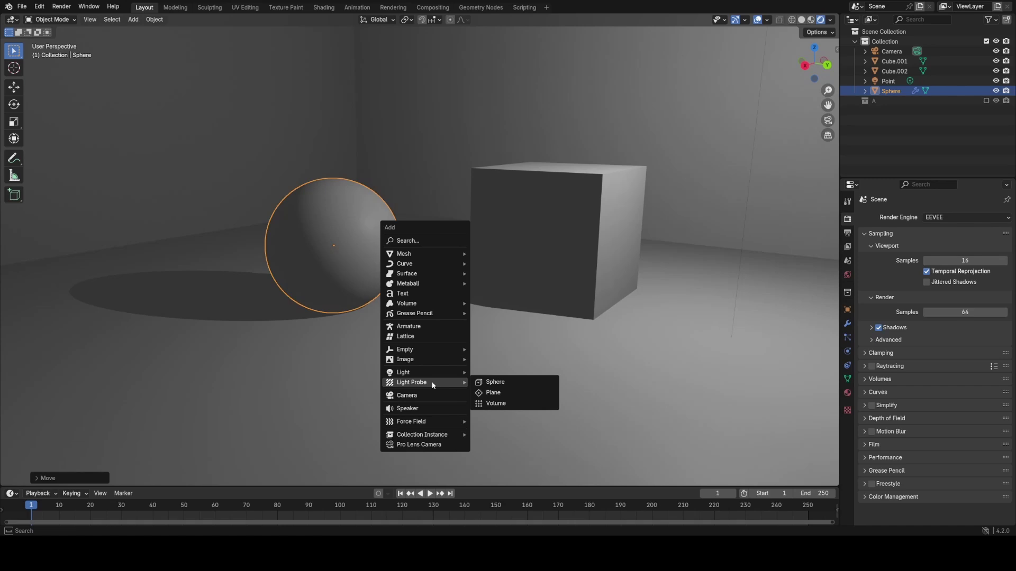
{"action": "left_click", "coordinate": [501, 405]}
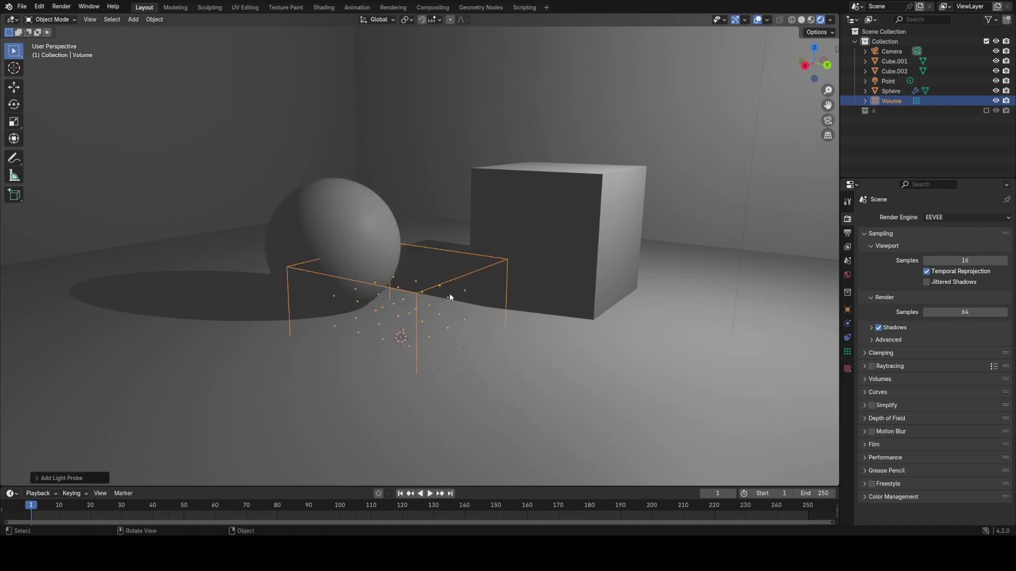
{"action": "key", "text": "g"}
{"action": "key", "text": "z"}
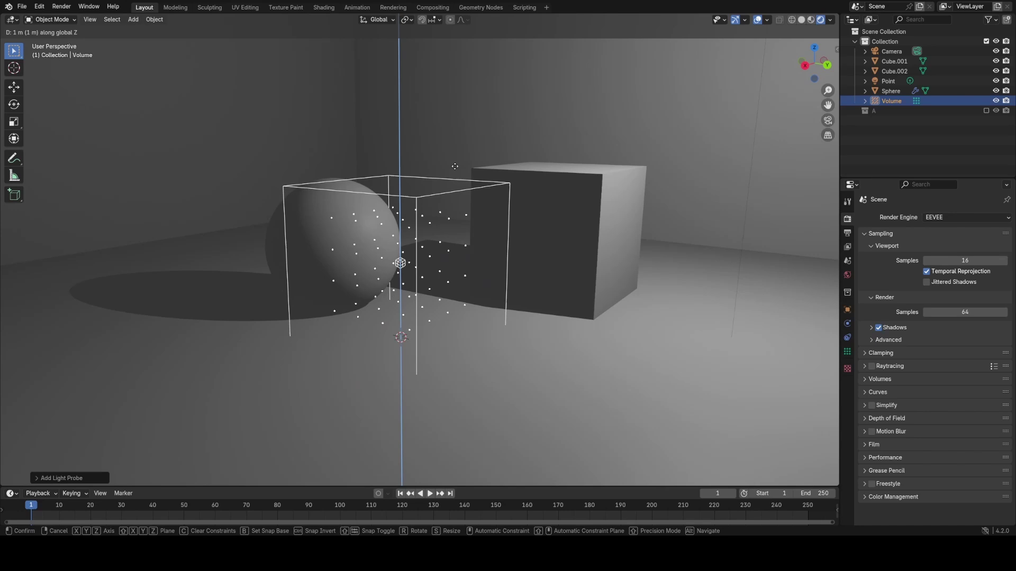
{"action": "left_click", "coordinate": [455, 129]}
Step: Scale the volume light probe up uniformly to enclose more of the box room
{"action": "key", "text": "s"}
{"action": "left_click", "coordinate": [599, 195]}
{"action": "scroll", "coordinate": [599, 194], "scroll_direction": "down", "scroll_amount": 6}
{"action": "middle_click_drag", "start_coordinate": [599, 194], "coordinate": [532, 227]}
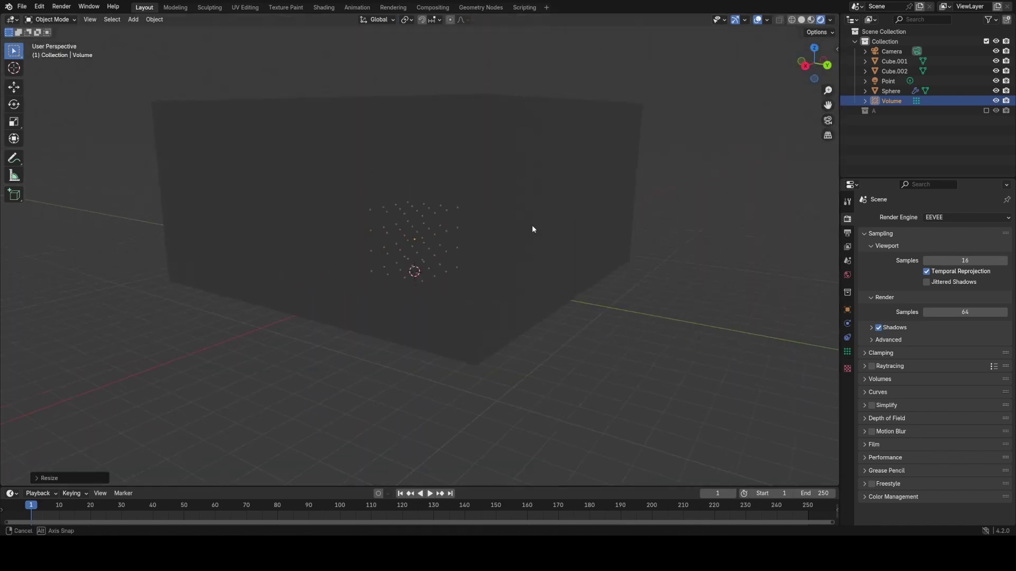
Step: Stretch the volume light probe along X and Y in top wireframe view to match the room's footprint
{"action": "key", "text": "KP_7"}
{"action": "key", "text": "s"}
{"action": "key", "text": "x"}
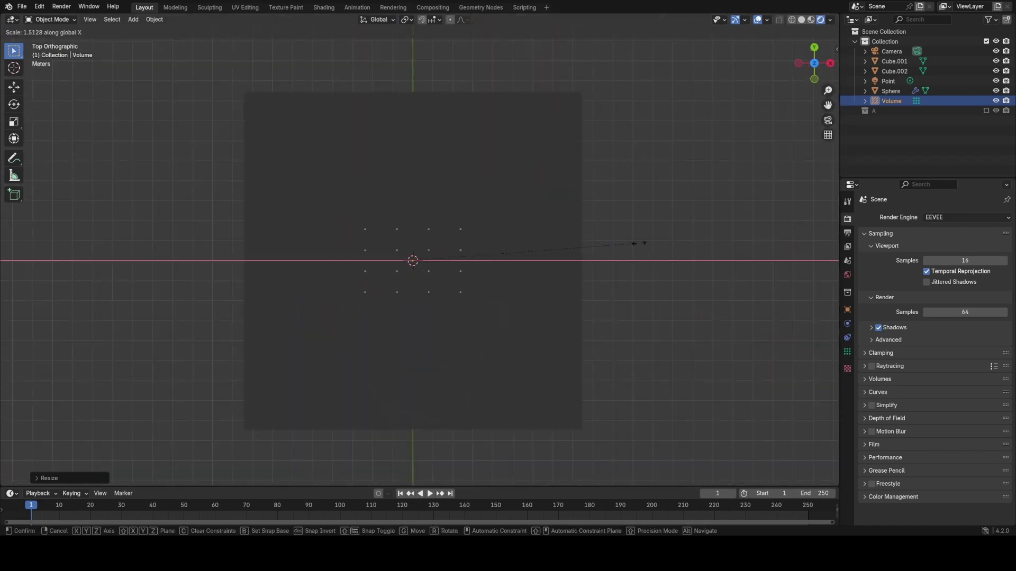
{"action": "key", "text": "z"}
{"action": "left_click", "coordinate": [601, 250]}
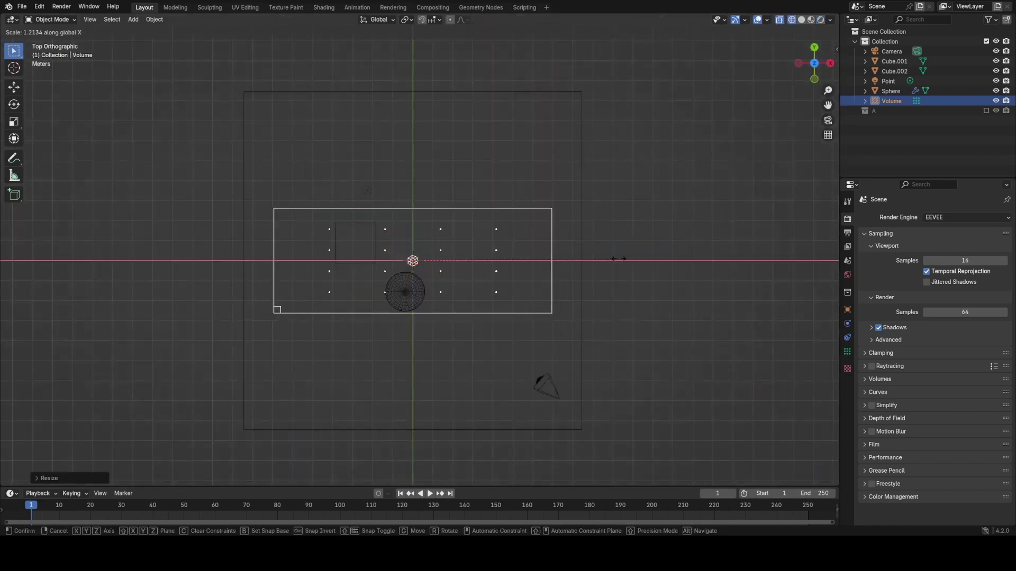
{"action": "left_click", "coordinate": [661, 265]}
{"action": "key", "text": "s"}
{"action": "key", "text": "y"}
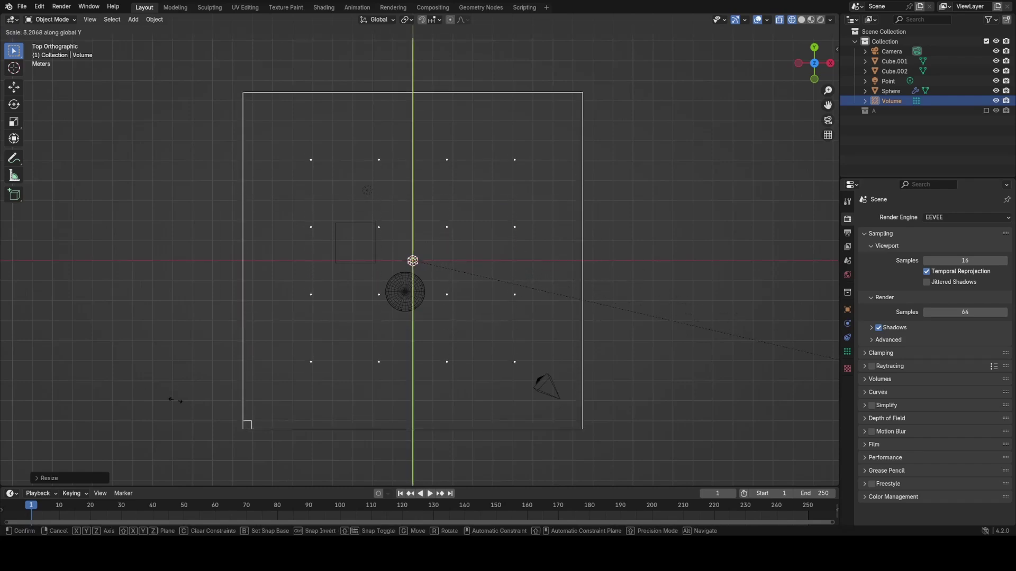
{"action": "left_click", "coordinate": [132, 378]}
Step: Raise the volume light probe and stretch it along Z in side view to fill the room's height
{"action": "key", "text": "KP_3"}
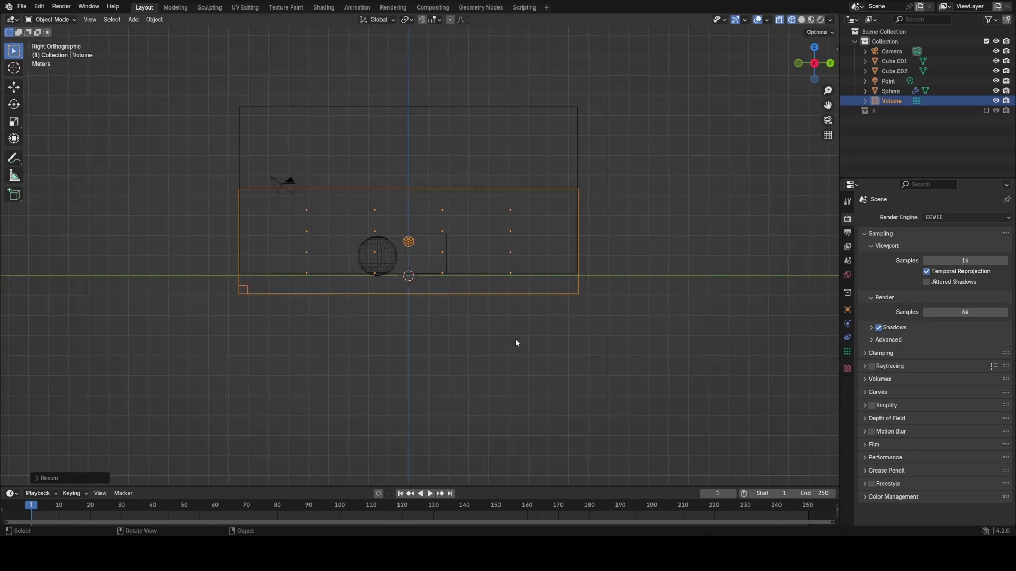
{"action": "key", "text": "g"}
{"action": "key", "text": "z"}
{"action": "left_click", "coordinate": [551, 284]}
{"action": "key", "text": "s"}
{"action": "key", "text": "z"}
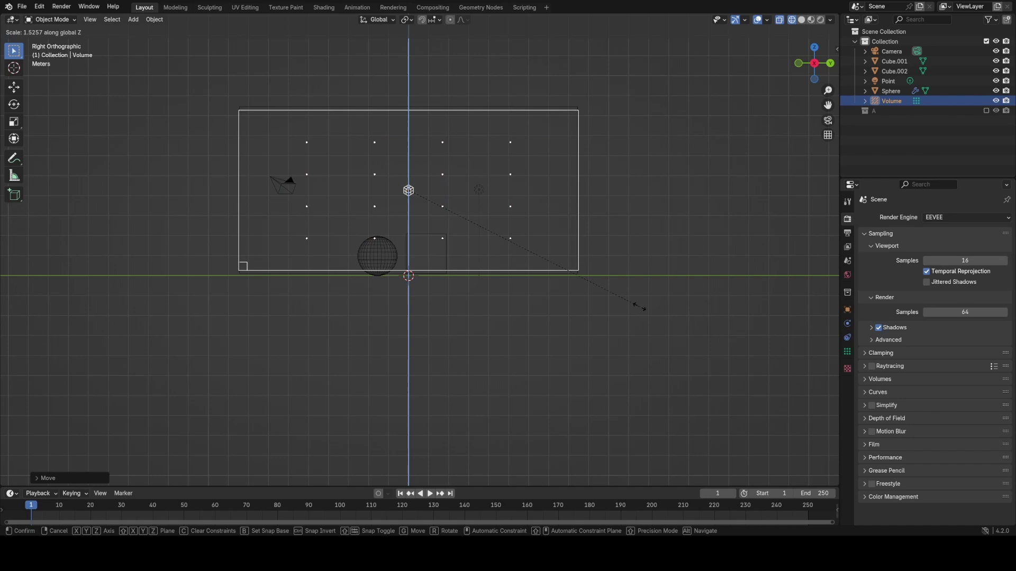
{"action": "left_click", "coordinate": [646, 314]}
Step: Set the volume light probe's bake resolution to 16 in X, Y and Z
{"action": "mouse_move", "coordinate": [485, 281]}
{"action": "middle_mouse_down"}
{"action": "mouse_move", "coordinate": [469, 274]}
{"action": "mouse_move", "coordinate": [488, 275]}
{"action": "middle_mouse_up"}
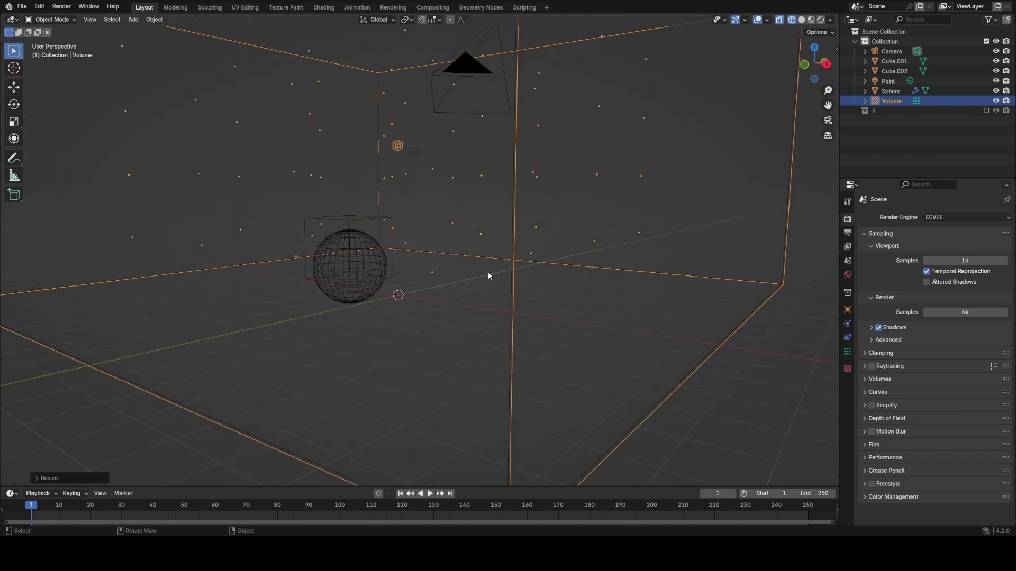
{"action": "key", "text": "grave"}
{"action": "left_click", "coordinate": [445, 260]}
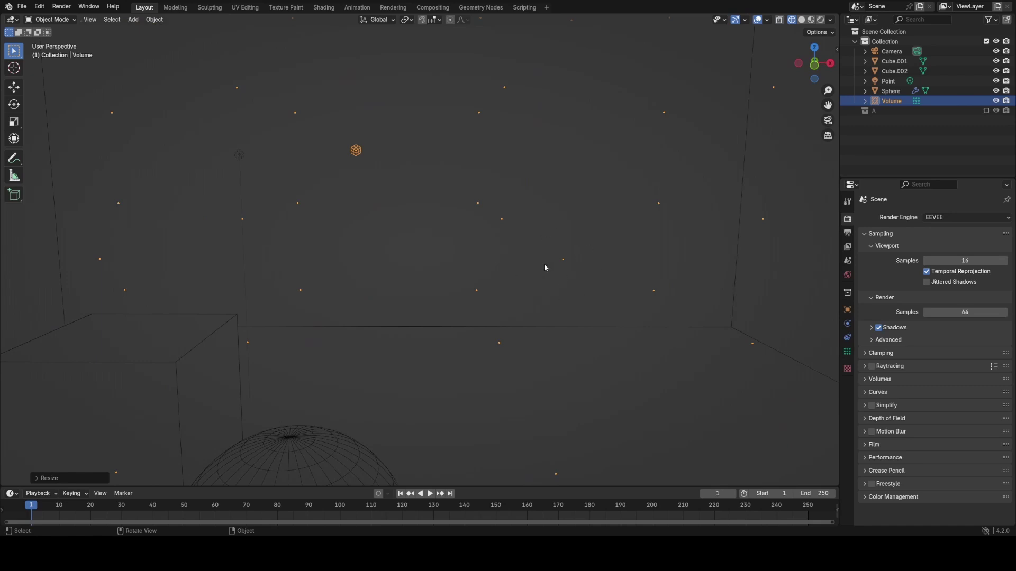
{"action": "left_click", "coordinate": [848, 353]}
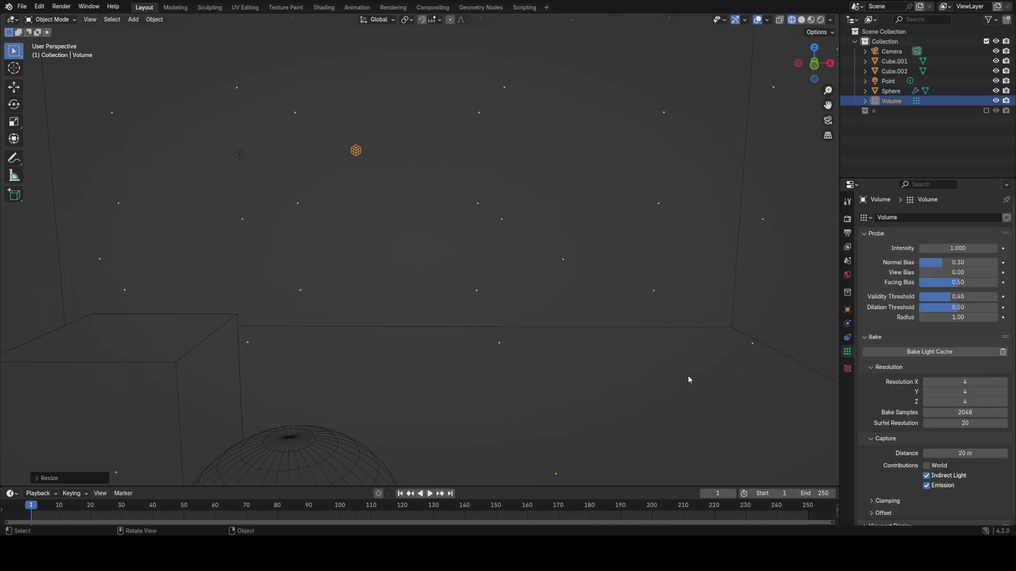
{"action": "middle_click_drag", "start_coordinate": [689, 379], "coordinate": [610, 313]}
{"action": "middle_click_drag", "start_coordinate": [688, 313], "coordinate": [688, 254]}
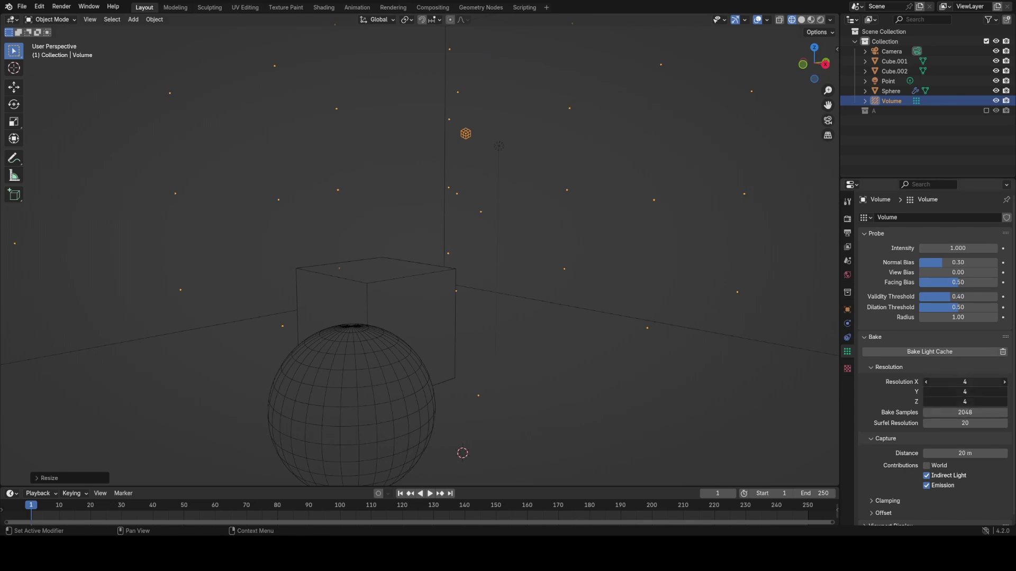
{"action": "key", "text": "Return"}
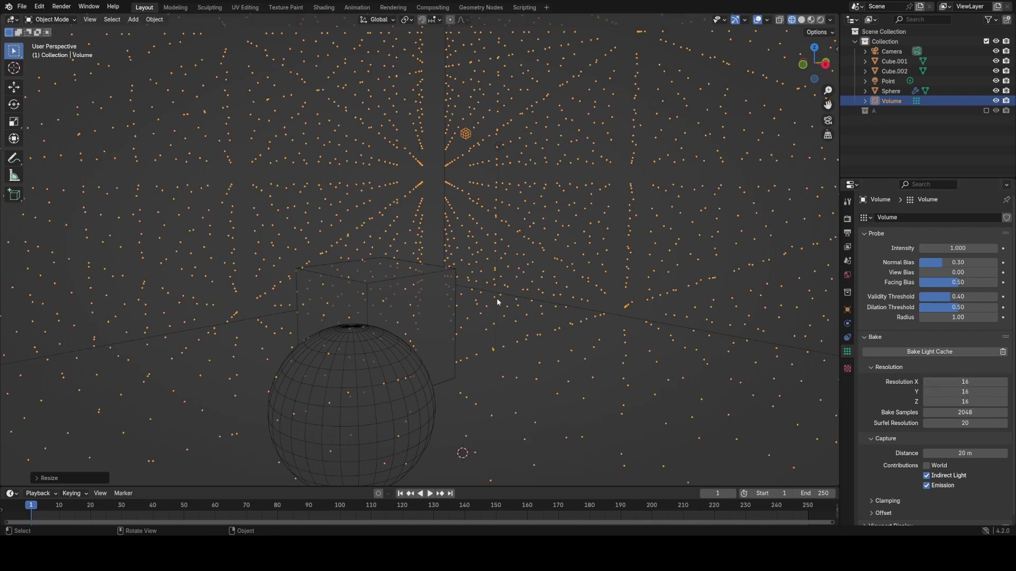
Step: Return the viewport to rendered shading and delete the volume light probe
{"action": "mouse_move", "coordinate": [498, 302]}
{"action": "middle_mouse_down"}
{"action": "mouse_move", "coordinate": [443, 312]}
{"action": "mouse_move", "coordinate": [528, 313]}
{"action": "middle_mouse_up"}
{"action": "key", "text": "z"}
{"action": "left_click", "coordinate": [584, 273]}
{"action": "mouse_move", "coordinate": [584, 273]}
{"action": "middle_mouse_down"}
{"action": "mouse_move", "coordinate": [555, 340]}
{"action": "mouse_move", "coordinate": [538, 320]}
{"action": "mouse_move", "coordinate": [675, 314]}
{"action": "middle_mouse_up"}
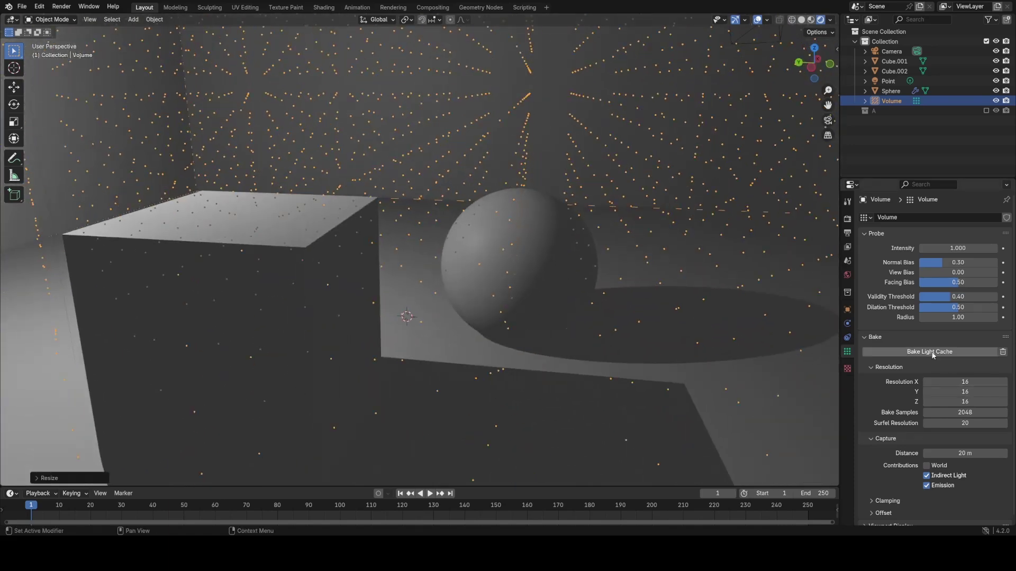
{"action": "middle_click_drag", "start_coordinate": [801, 370], "coordinate": [547, 307]}
{"action": "key", "text": "x"}
{"action": "left_click", "coordinate": [548, 307]}
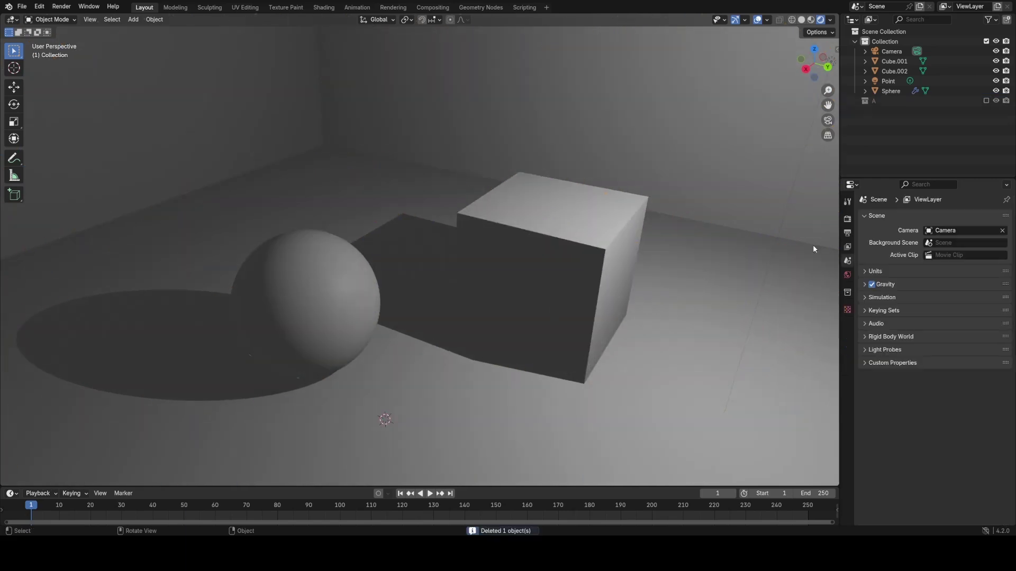
Step: Turn on EEVEE raytracing for the box room scene
{"action": "left_click", "coordinate": [847, 218]}
{"action": "left_click", "coordinate": [883, 366]}
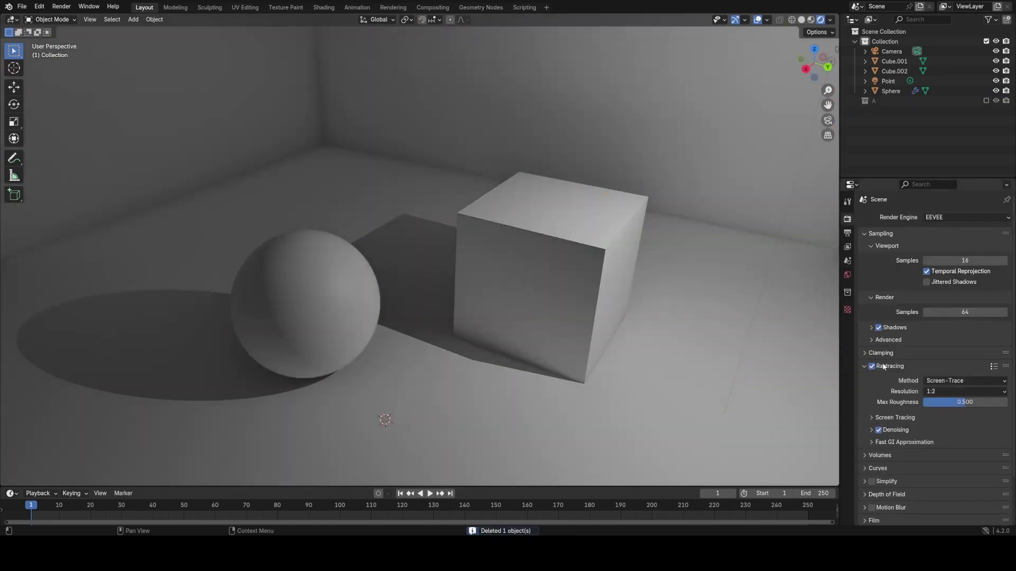
{"action": "middle_click_drag", "start_coordinate": [614, 333], "coordinate": [790, 361]}
{"action": "middle_click_drag", "start_coordinate": [617, 353], "coordinate": [551, 282]}
Step: Raise the sphere about 0.06 m along Z
{"action": "left_click", "coordinate": [270, 281]}
{"action": "key", "text": "g"}
{"action": "key", "text": "z"}
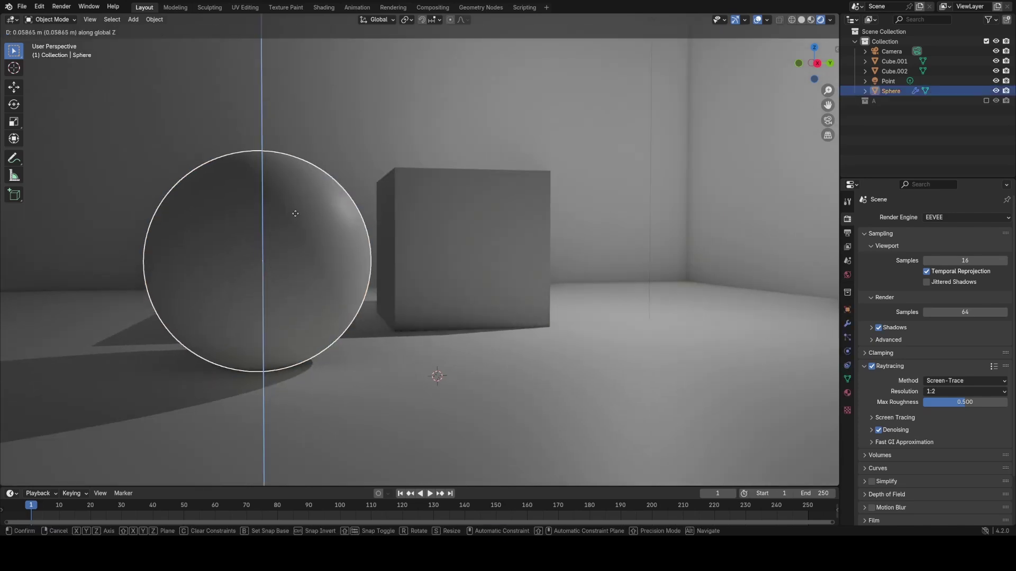
{"action": "left_click", "coordinate": [295, 214], "text": "shift"}
Step: Set the raytracing resolution to 1:1
{"action": "left_click", "coordinate": [935, 391]}
{"action": "left_click", "coordinate": [944, 392]}
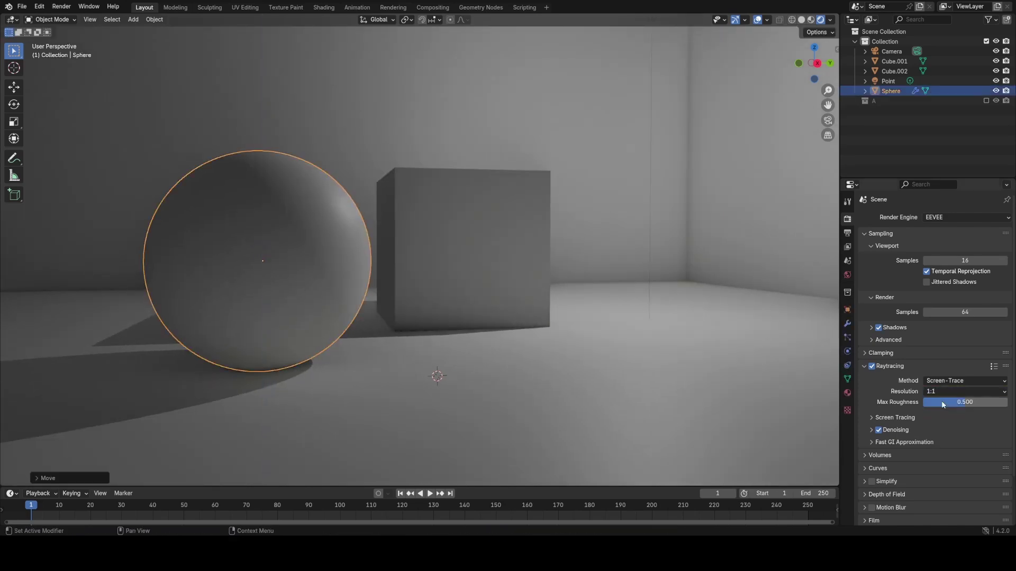
{"action": "middle_click_drag", "start_coordinate": [561, 296], "coordinate": [482, 312]}
{"action": "scroll", "coordinate": [541, 299], "scroll_direction": "up", "scroll_amount": 4}
{"action": "scroll", "coordinate": [566, 344], "scroll_direction": "down", "scroll_amount": 2}
{"action": "scroll", "coordinate": [617, 346], "scroll_direction": "down", "scroll_amount": 5}
Step: Snap the 3D cursor to the sphere and add a sphere light probe there
{"action": "key", "text": "shift+s"}
{"action": "left_click", "coordinate": [454, 313]}
{"action": "key", "text": "shift+a"}
{"action": "mouse_move", "coordinate": [481, 309]}
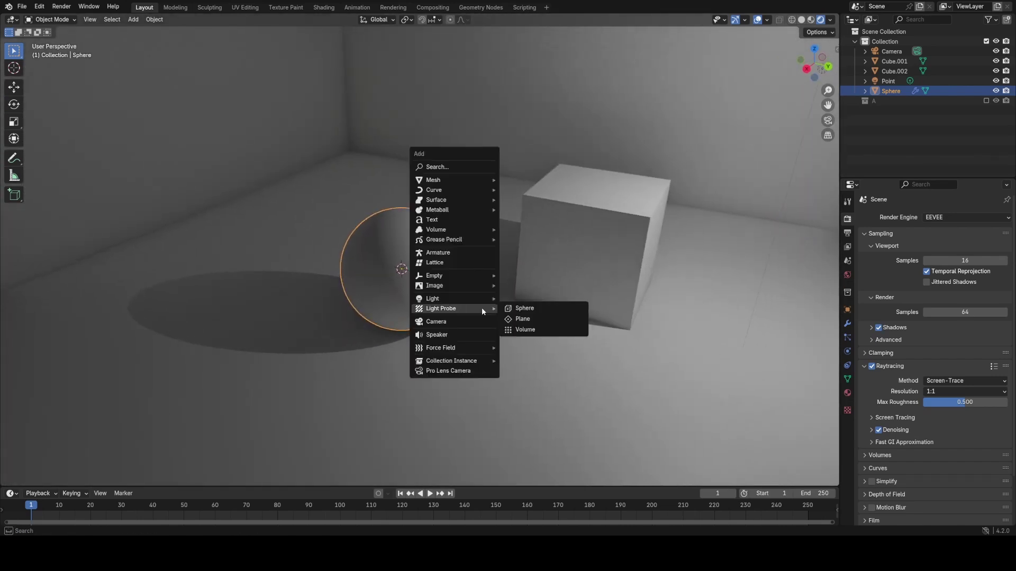
{"action": "left_click", "coordinate": [528, 311]}
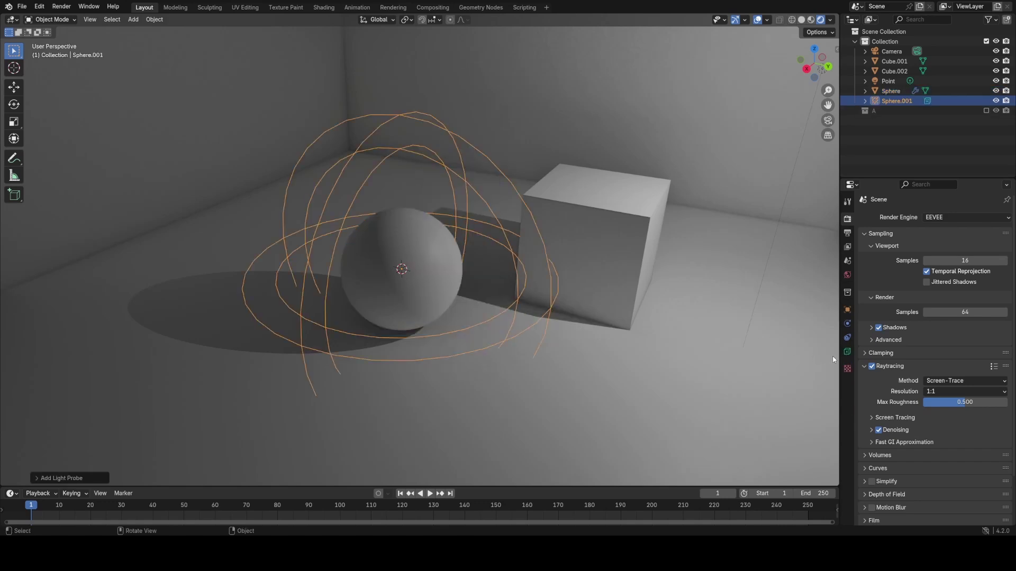
Step: Assign the existing Mirror material to the sphere mesh
{"action": "left_click", "coordinate": [404, 281]}
{"action": "left_click", "coordinate": [848, 392]}
{"action": "left_click", "coordinate": [866, 258]}
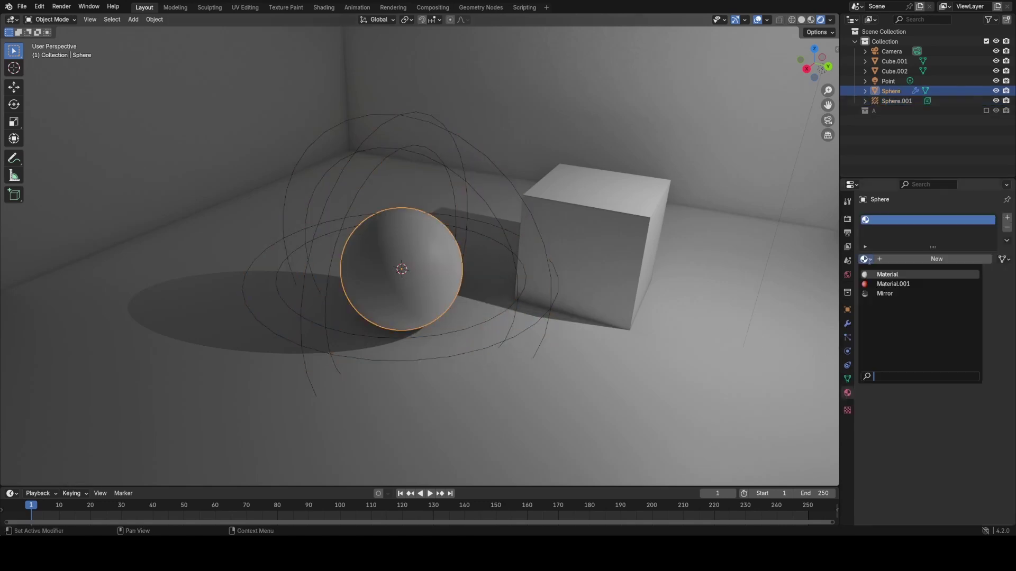
{"action": "left_click", "coordinate": [887, 293]}
Step: Scale the sphere light probe down to about 0.5 so it closely surrounds the mirror sphere
{"action": "left_click", "coordinate": [516, 301]}
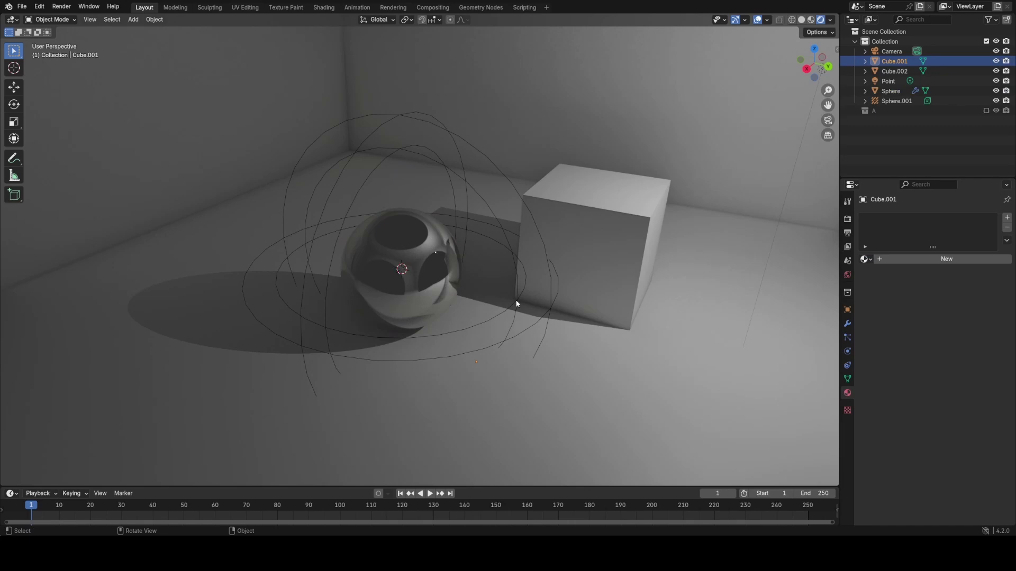
{"action": "left_click", "coordinate": [517, 301]}
{"action": "left_click", "coordinate": [518, 302]}
{"action": "key", "text": "s"}
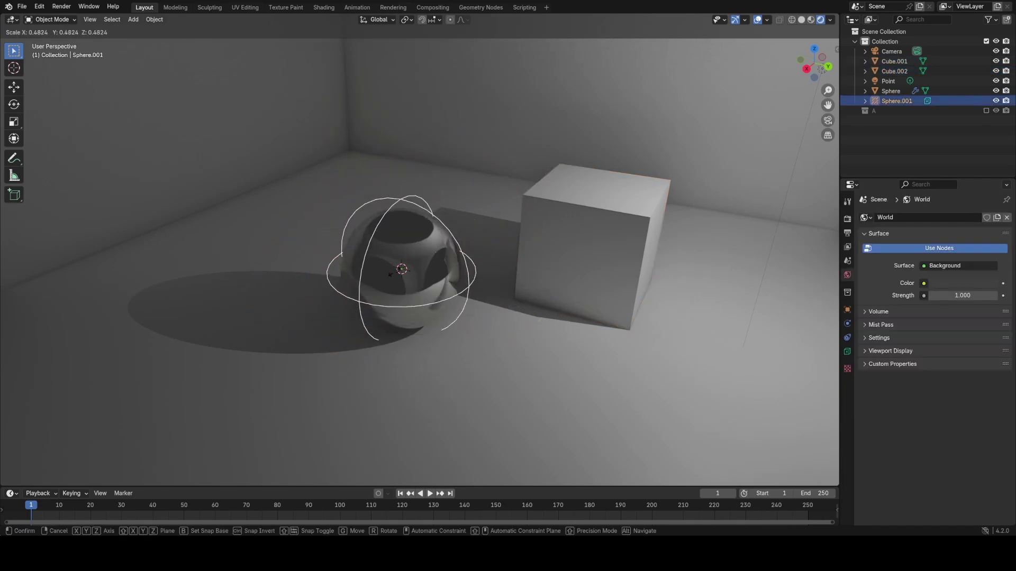
{"action": "left_click", "coordinate": [436, 270]}
Step: Set the sphere light probe's capture Clipping Start to 1.11 m
{"action": "left_click", "coordinate": [847, 351]}
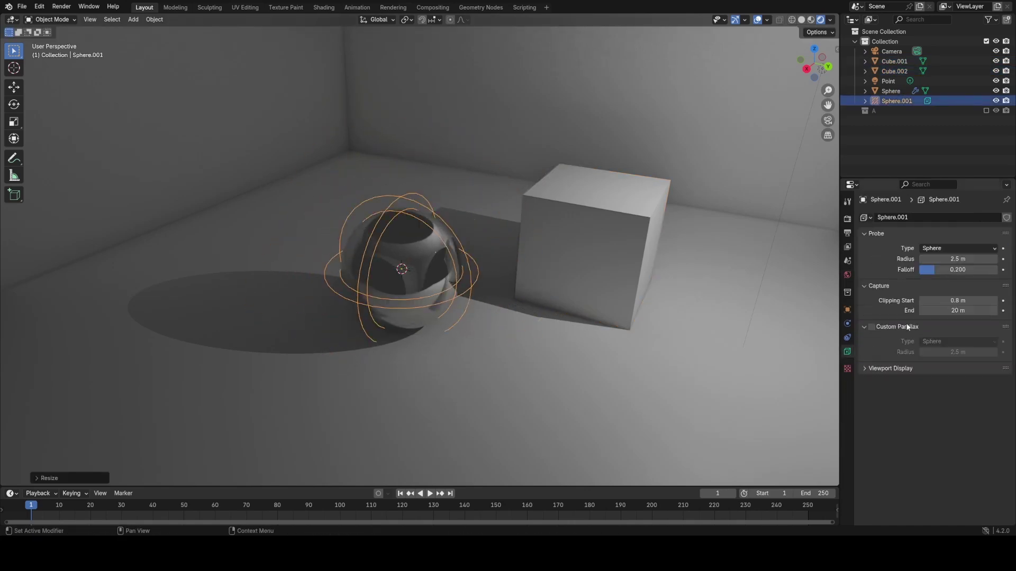
{"action": "left_click_drag", "start_coordinate": [955, 301], "coordinate": [971, 301]}
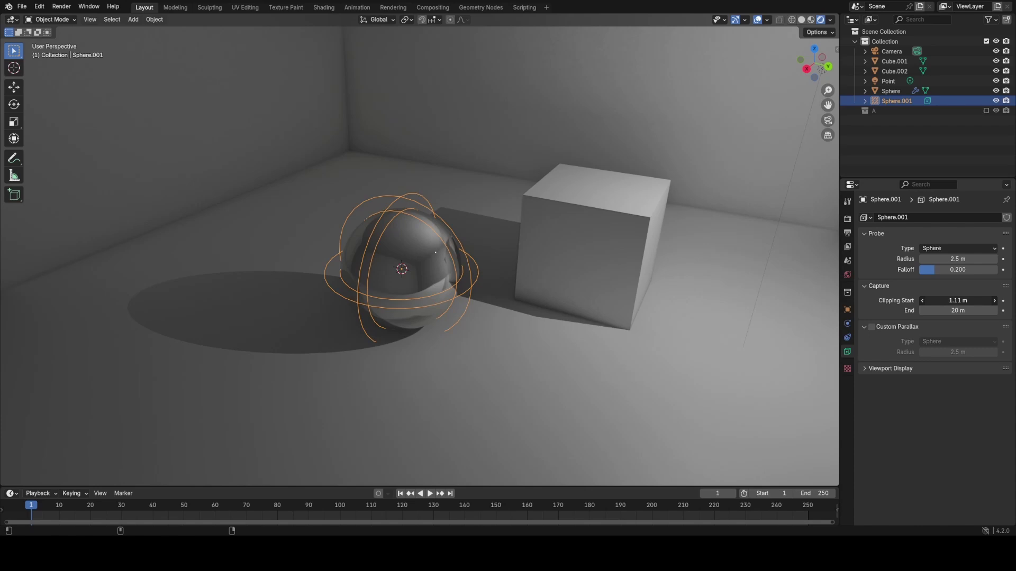
{"action": "middle_click_drag", "start_coordinate": [638, 338], "coordinate": [643, 287]}
{"action": "middle_click_drag", "start_coordinate": [579, 307], "coordinate": [528, 295]}
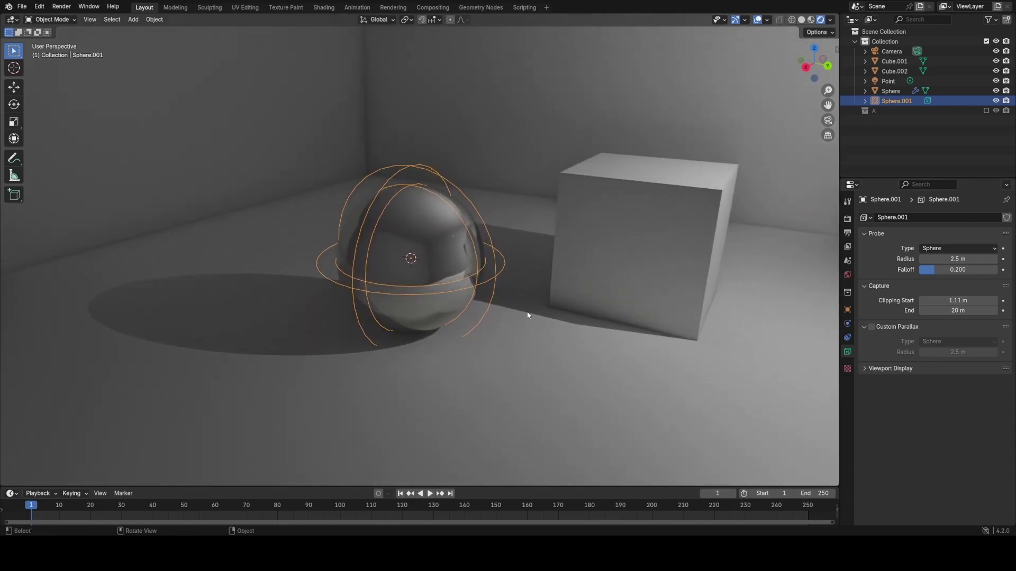
Step: Set the raytracing method to Light Probe and inspect the reflections on the mirror sphere
{"action": "left_click", "coordinate": [541, 335]}
{"action": "left_click", "coordinate": [847, 219]}
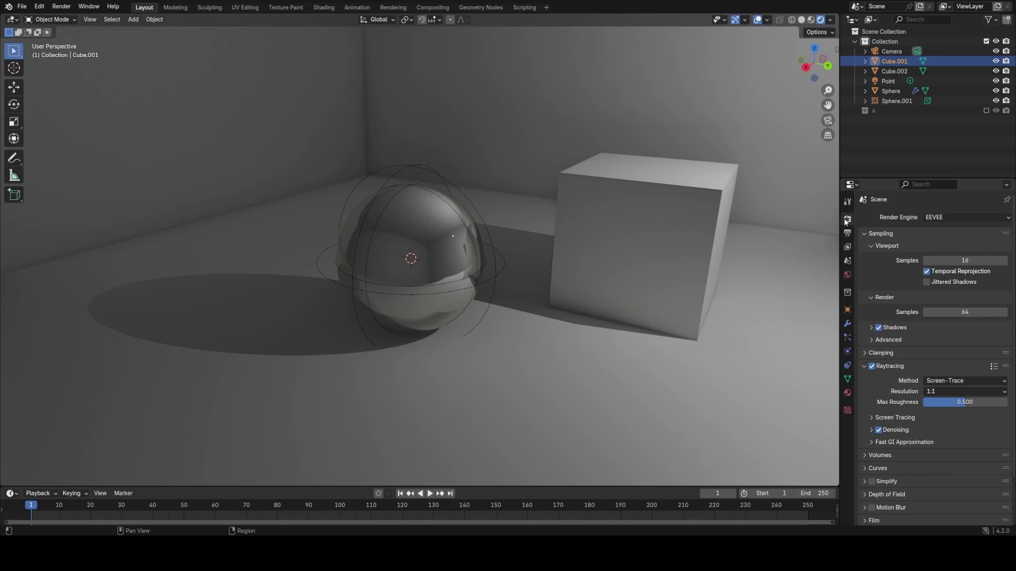
{"action": "left_click", "coordinate": [943, 381]}
{"action": "left_click", "coordinate": [953, 393]}
{"action": "middle_click_drag", "start_coordinate": [525, 291], "coordinate": [462, 300]}
{"action": "middle_click_drag", "start_coordinate": [474, 339], "coordinate": [434, 270]}
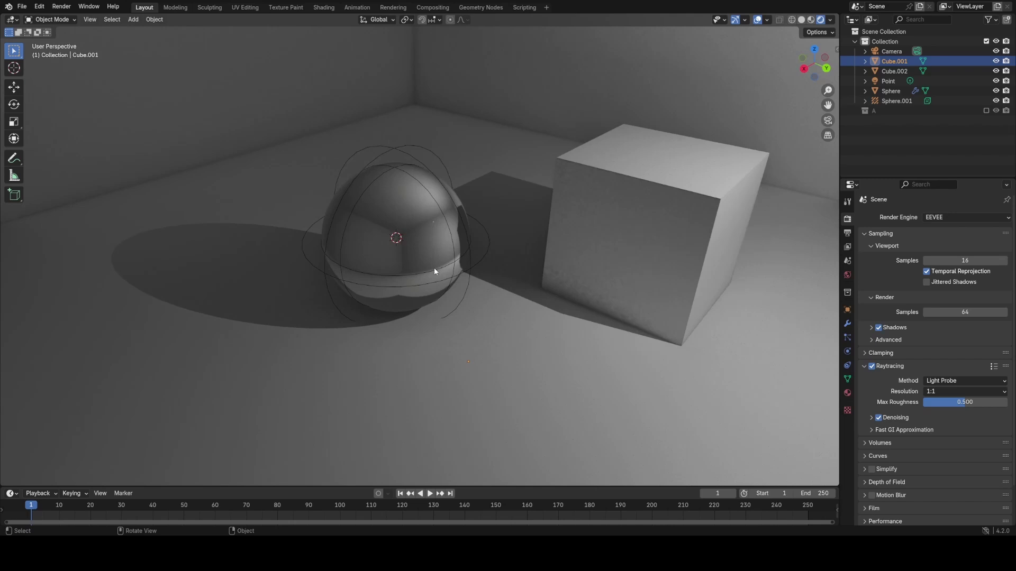
{"action": "middle_click_drag", "start_coordinate": [496, 321], "coordinate": [508, 283]}
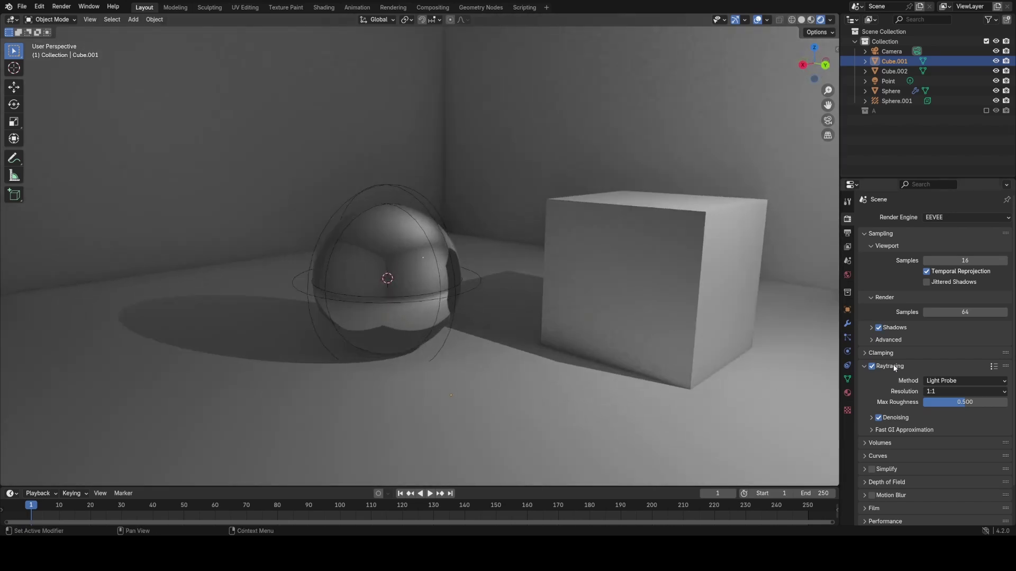
Step: Switch the raytracing method to Screen-Trace and back to Light Probe to compare the sphere's reflections
{"action": "left_click", "coordinate": [947, 381]}
{"action": "left_click", "coordinate": [947, 403]}
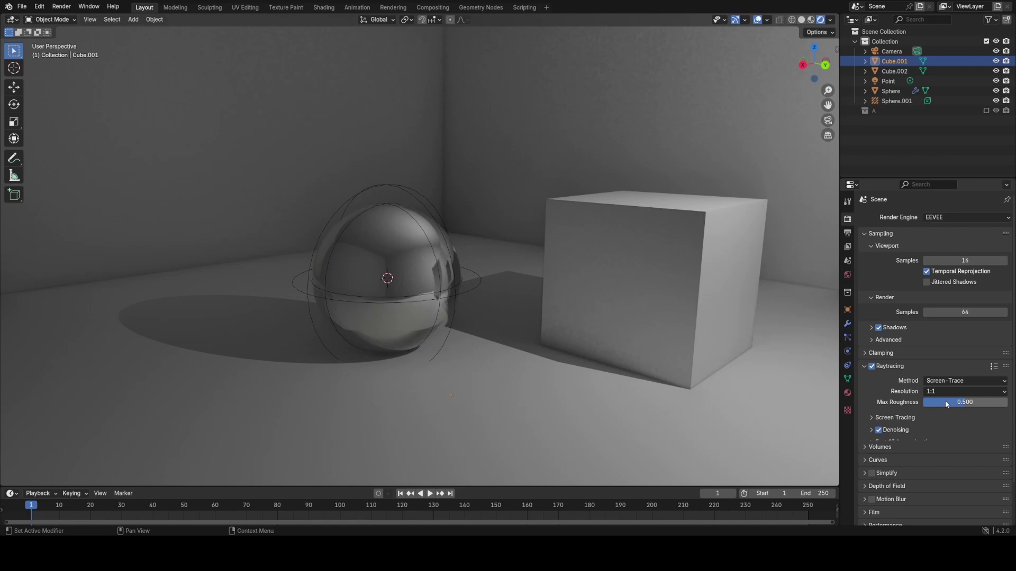
{"action": "mouse_move", "coordinate": [521, 331]}
{"action": "middle_mouse_down"}
{"action": "mouse_move", "coordinate": [541, 326]}
{"action": "mouse_move", "coordinate": [516, 328]}
{"action": "mouse_move", "coordinate": [525, 324]}
{"action": "middle_mouse_up"}
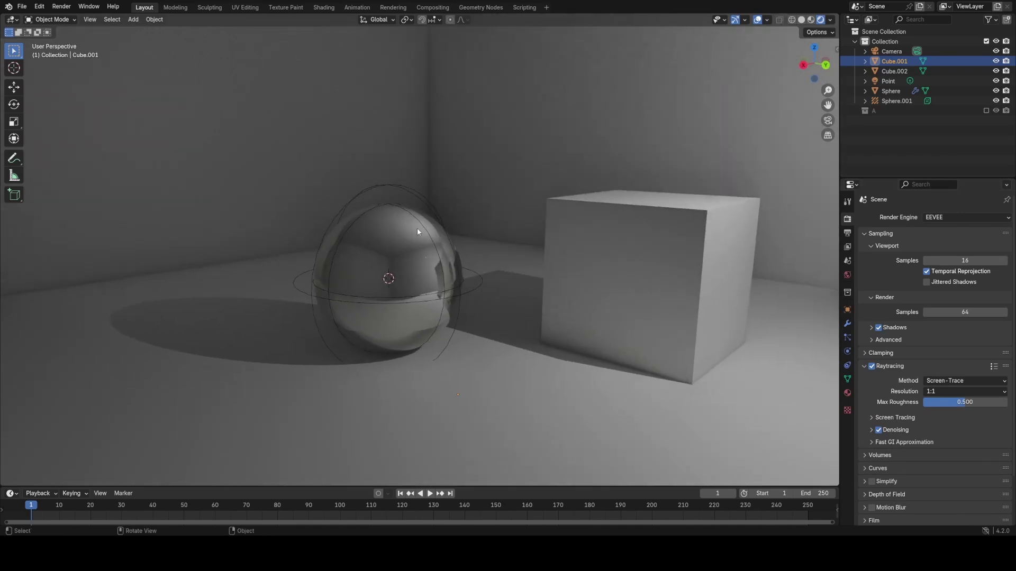
{"action": "left_click", "coordinate": [944, 380]}
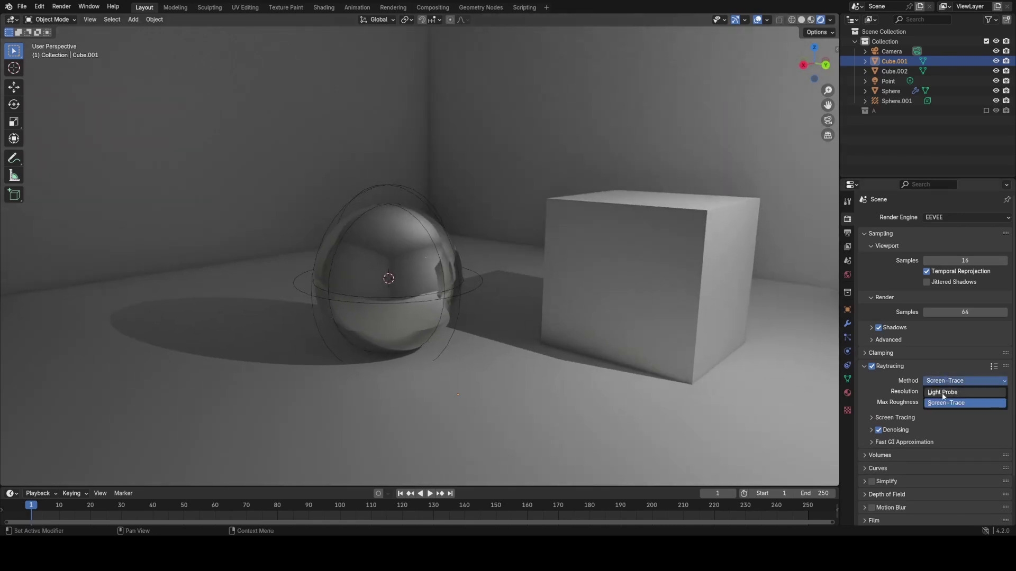
{"action": "left_click", "coordinate": [943, 393]}
{"action": "mouse_move", "coordinate": [481, 285]}
{"action": "middle_mouse_down"}
{"action": "mouse_move", "coordinate": [552, 284]}
{"action": "mouse_move", "coordinate": [461, 288]}
{"action": "mouse_move", "coordinate": [531, 288]}
{"action": "middle_mouse_up"}
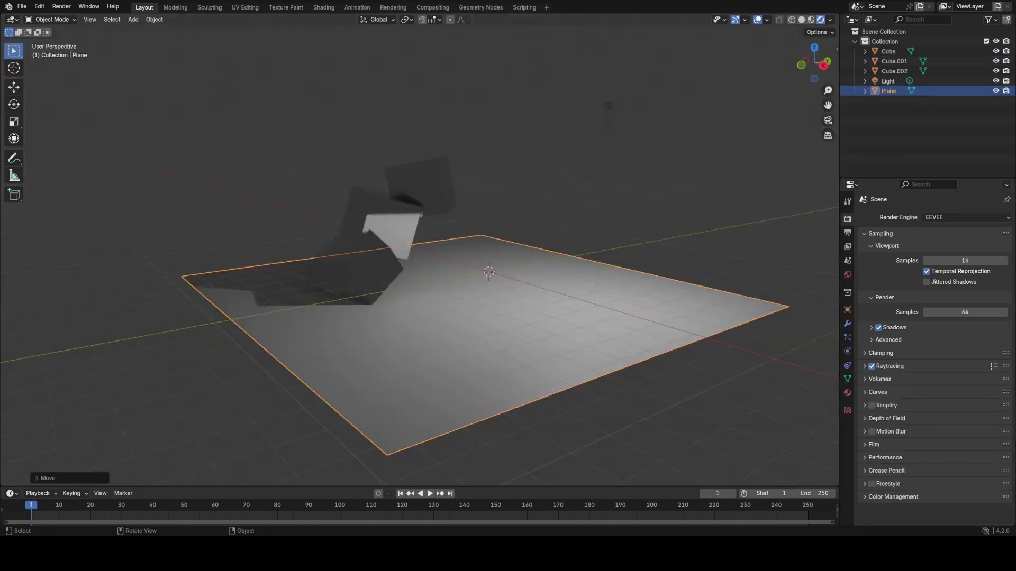
Step: Scale up the floor plane beneath the tilted cubes
{"action": "middle_click_drag", "start_coordinate": [526, 287], "coordinate": [480, 290]}
{"action": "scroll", "coordinate": [526, 297], "scroll_direction": "up", "scroll_amount": 2}
{"action": "scroll", "coordinate": [519, 270], "scroll_direction": "down", "scroll_amount": 3}
{"action": "key", "text": "s"}
{"action": "left_click", "coordinate": [553, 260]}
{"action": "middle_click_drag", "start_coordinate": [553, 260], "coordinate": [488, 217]}
{"action": "scroll", "coordinate": [489, 217], "scroll_direction": "down", "scroll_amount": 3}
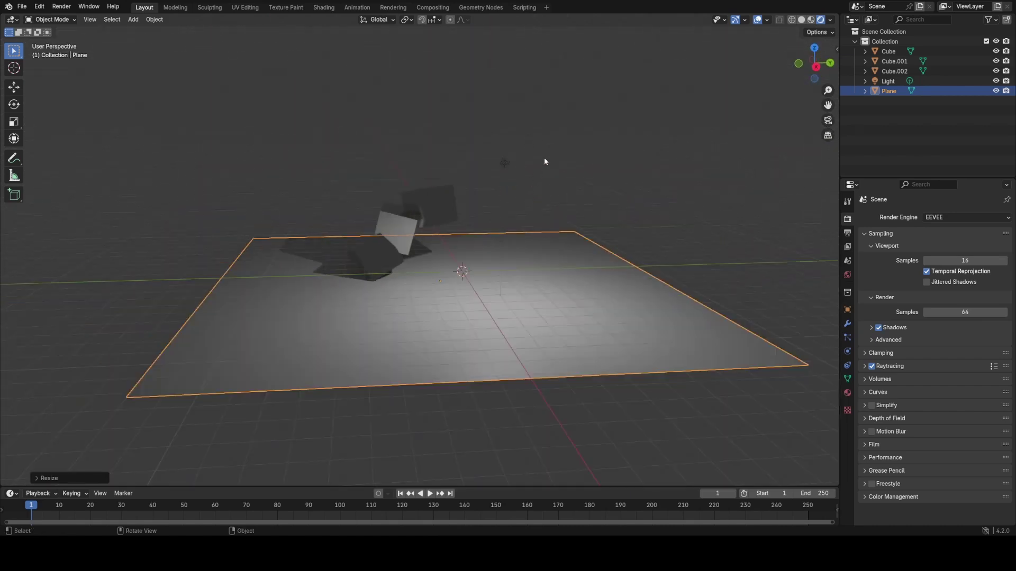
Step: Select the light above the floor plane and reposition it near the tilted cubes from two viewing angles
{"action": "left_click", "coordinate": [516, 160]}
{"action": "left_click", "coordinate": [505, 162]}
{"action": "middle_click_drag", "start_coordinate": [508, 163], "coordinate": [465, 182]}
{"action": "key", "text": "g"}
{"action": "left_click", "coordinate": [497, 225]}
{"action": "middle_click_drag", "start_coordinate": [498, 225], "coordinate": [550, 217]}
{"action": "key", "text": "g"}
{"action": "left_click", "coordinate": [476, 215]}
{"action": "middle_click_drag", "start_coordinate": [475, 214], "coordinate": [478, 250]}
{"action": "key", "text": "shift+a"}
{"action": "key", "text": "Escape"}
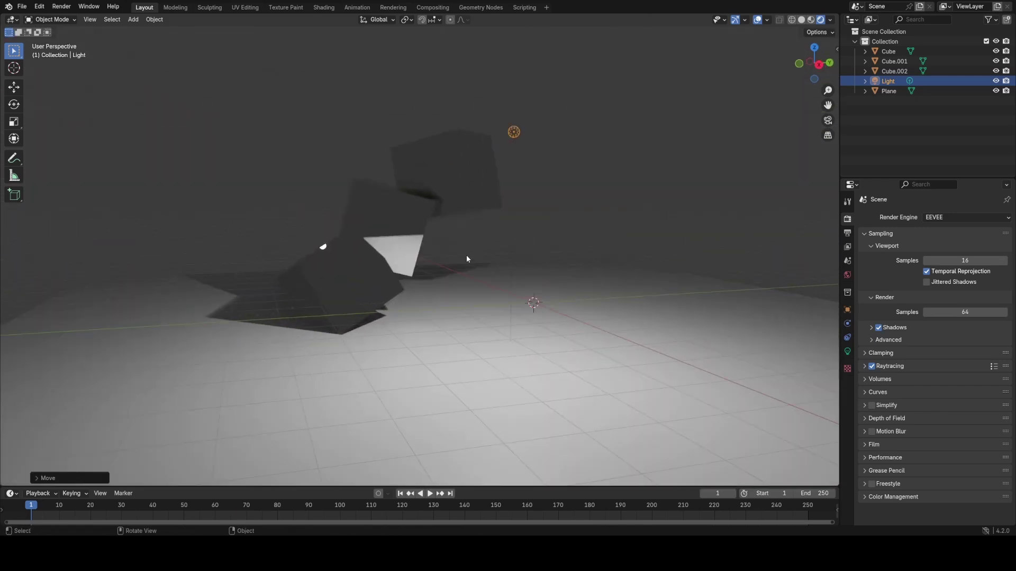
Step: Add a sphere light probe and move it over to the tilted cubes
{"action": "middle_click_drag", "start_coordinate": [388, 331], "coordinate": [366, 342]}
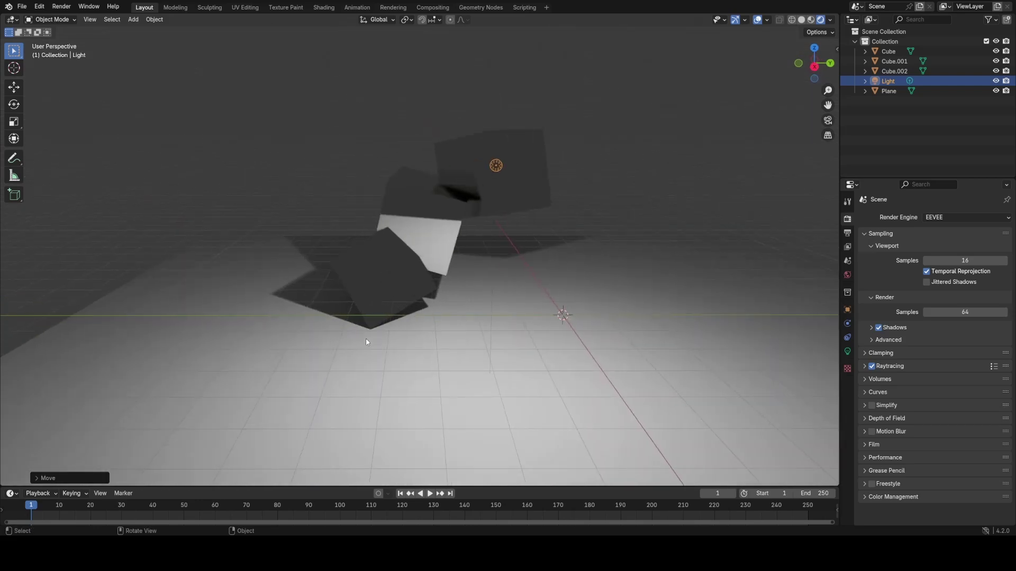
{"action": "key", "text": "shift+a"}
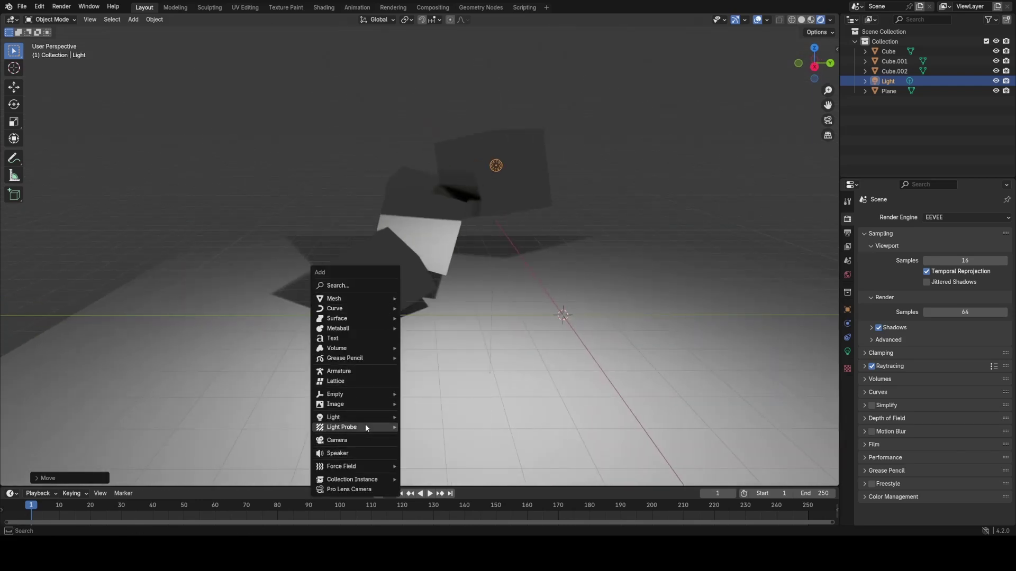
{"action": "mouse_move", "coordinate": [365, 424]}
{"action": "left_click", "coordinate": [420, 424]}
{"action": "middle_click_drag", "start_coordinate": [423, 424], "coordinate": [445, 369]}
{"action": "key", "text": "g"}
{"action": "left_click", "coordinate": [445, 313]}
Step: Set the raytracing method to Light Probe
{"action": "middle_click_drag", "start_coordinate": [445, 312], "coordinate": [476, 334]}
{"action": "left_click", "coordinate": [887, 367]}
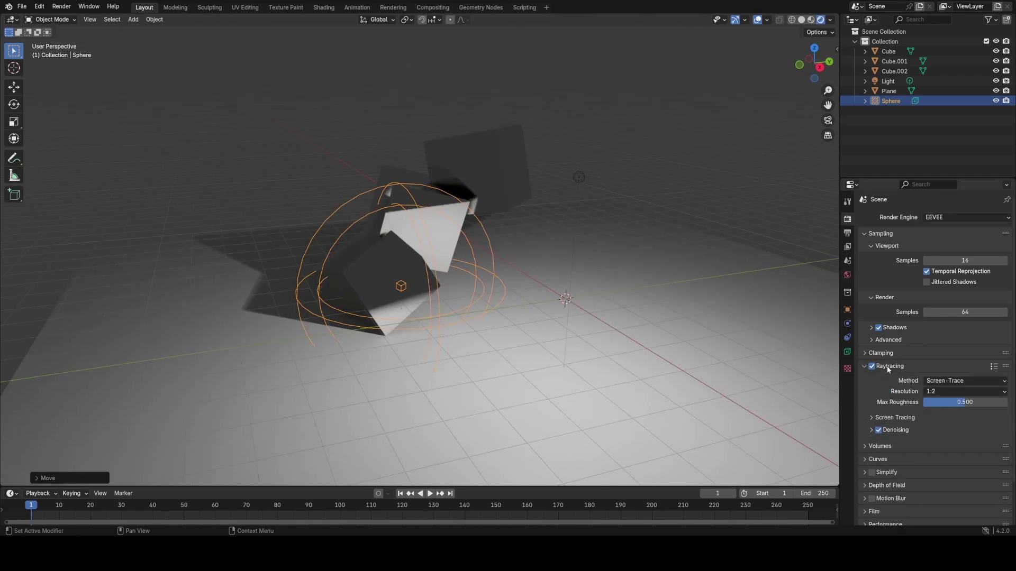
{"action": "left_click", "coordinate": [958, 385]}
{"action": "left_click", "coordinate": [947, 377]}
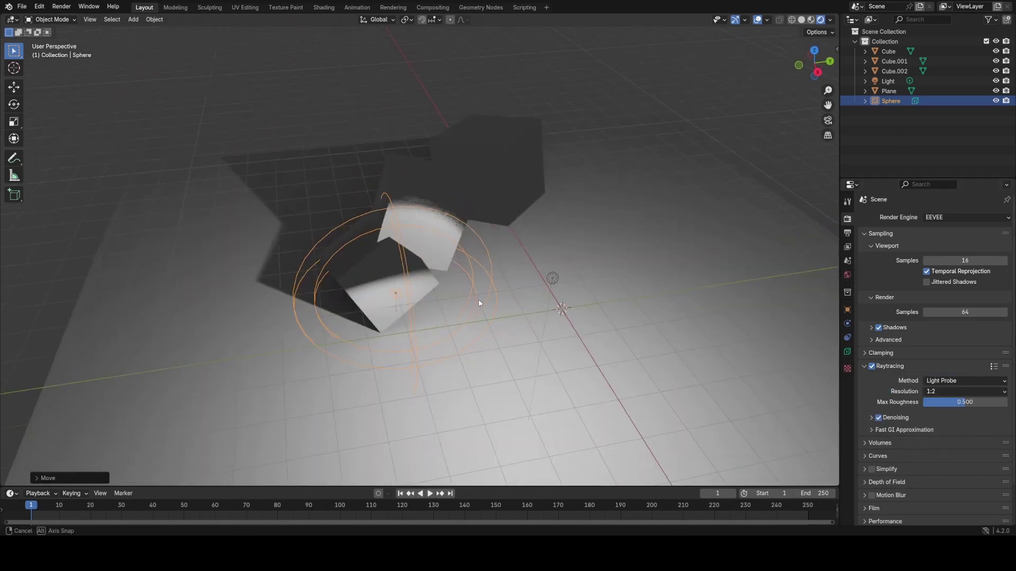
Step: Move the sphere light probe horizontally in front of the tilted cubes and inspect their reflections from several angles
{"action": "key", "text": "g"}
{"action": "key", "text": "shift+z"}
{"action": "left_click", "coordinate": [460, 338]}
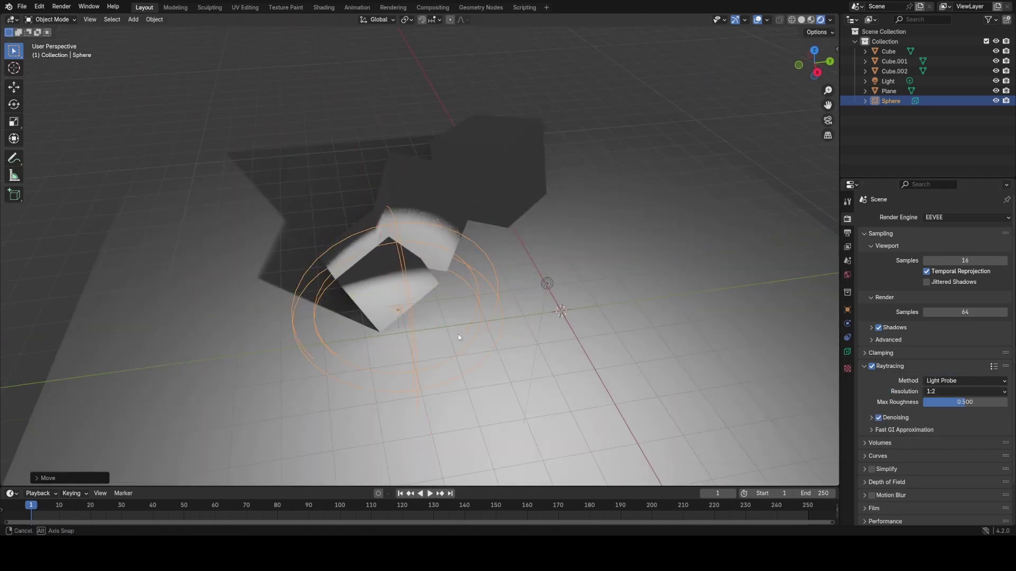
{"action": "middle_click_drag", "start_coordinate": [460, 339], "coordinate": [420, 336]}
{"action": "scroll", "coordinate": [447, 308], "scroll_direction": "up", "scroll_amount": 4}
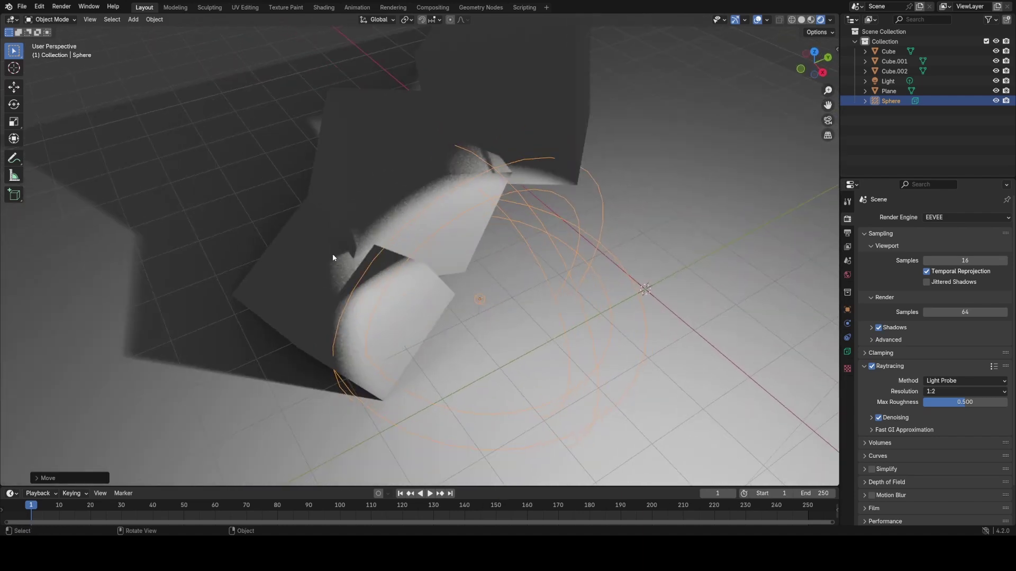
{"action": "middle_click_drag", "start_coordinate": [518, 282], "coordinate": [467, 318]}
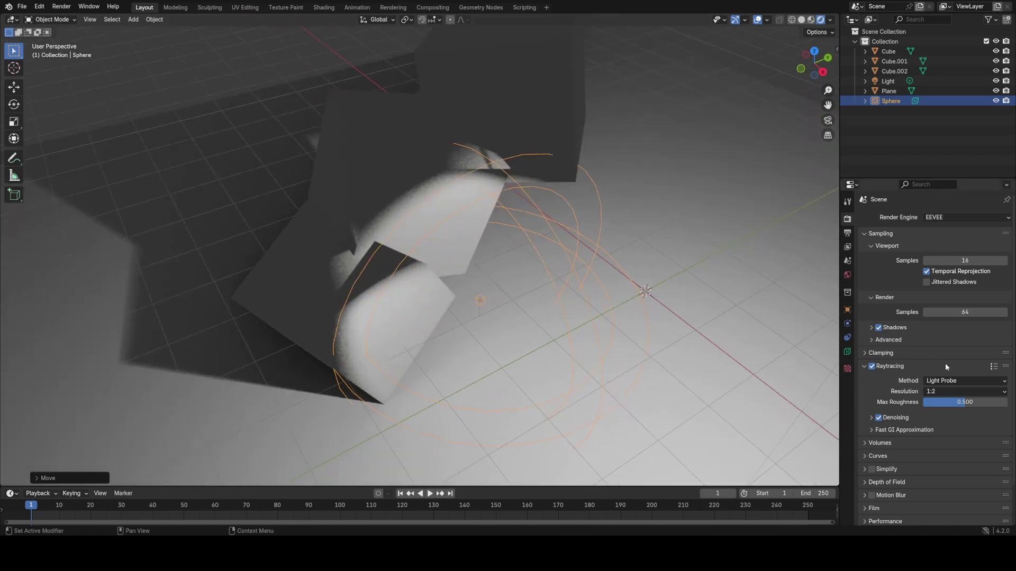
{"action": "middle_click_drag", "start_coordinate": [540, 332], "coordinate": [445, 213]}
{"action": "middle_click_drag", "start_coordinate": [562, 273], "coordinate": [688, 317]}
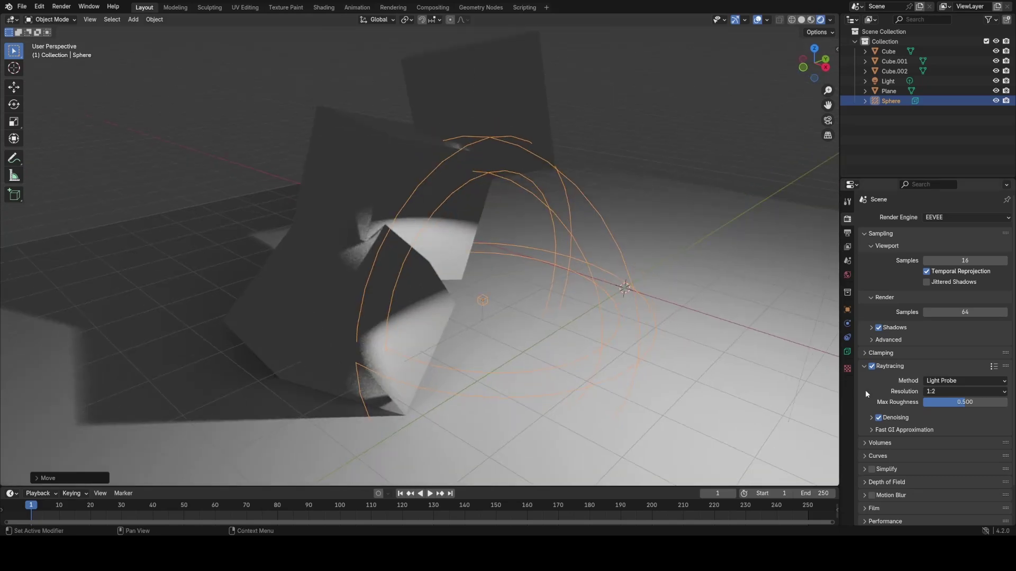
Step: Set the sphere light probe's radius to 1.87 m and its falloff to 0.18
{"action": "left_click", "coordinate": [847, 351]}
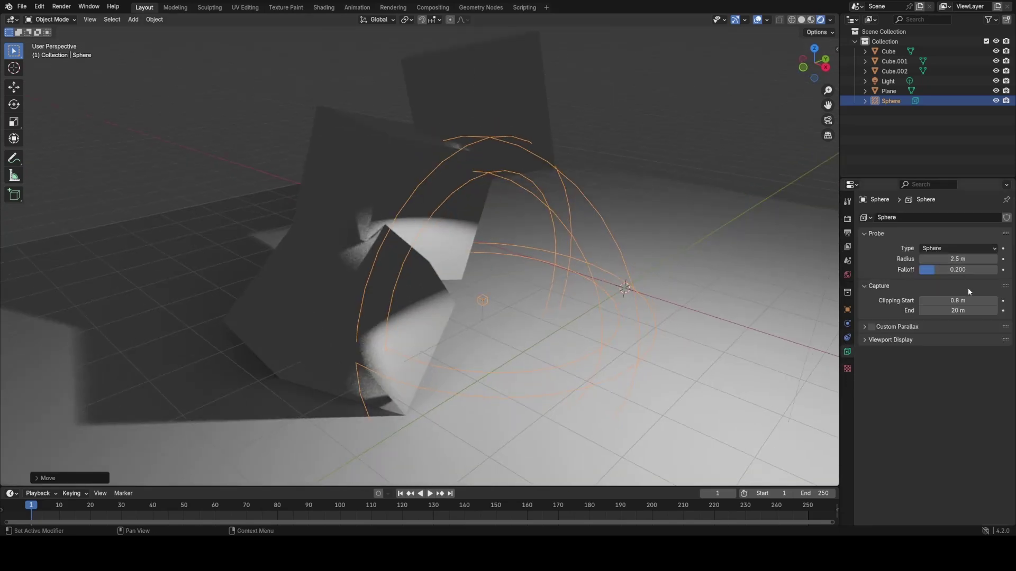
{"action": "left_click_drag", "start_coordinate": [959, 258], "coordinate": [954, 258]}
{"action": "left_click_drag", "start_coordinate": [958, 259], "coordinate": [1002, 259]}
{"action": "middle_click_drag", "start_coordinate": [739, 273], "coordinate": [675, 263]}
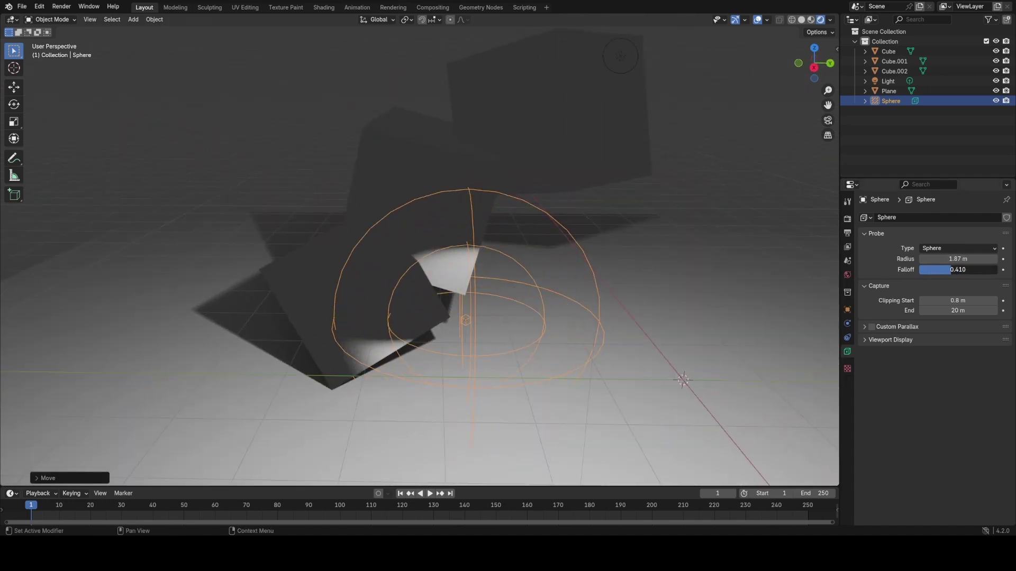
Step: Move the sphere light probe horizontally so it sits in front of the lowest cube
{"action": "middle_click_drag", "start_coordinate": [529, 289], "coordinate": [453, 315]}
{"action": "key", "text": "g"}
{"action": "key", "text": "shift+z"}
{"action": "left_click", "coordinate": [415, 360]}
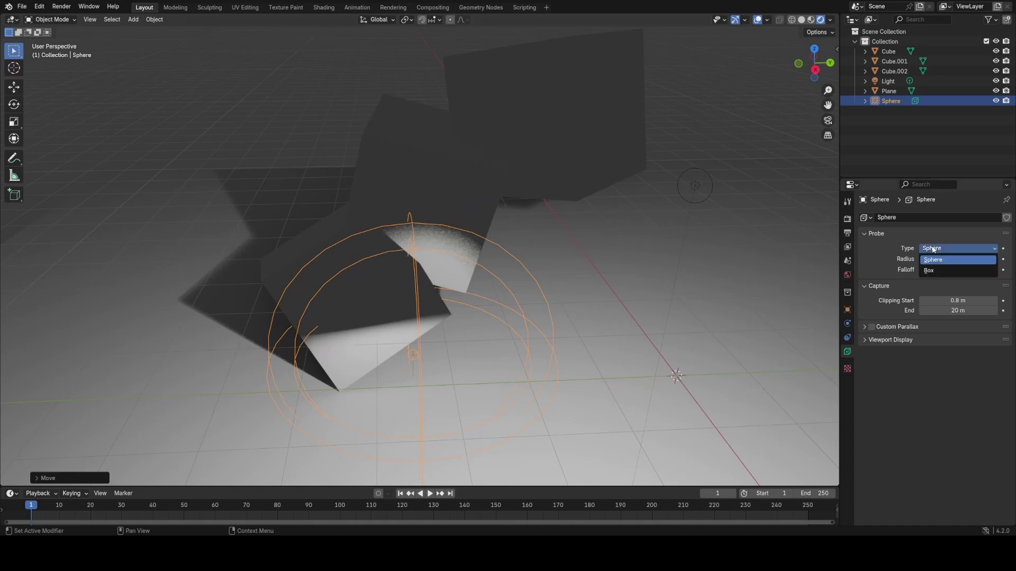
Step: Change the light probe's type to Box and rotate, move and scale it around the lowest cube
{"action": "left_click", "coordinate": [943, 271]}
{"action": "key", "text": "r"}
{"action": "left_click", "coordinate": [494, 305]}
{"action": "key", "text": "g"}
{"action": "mouse_move", "coordinate": [494, 305]}
{"action": "middle_mouse_down"}
{"action": "mouse_move", "coordinate": [552, 308]}
{"action": "mouse_move", "coordinate": [526, 322]}
{"action": "mouse_move", "coordinate": [562, 288]}
{"action": "mouse_move", "coordinate": [415, 272]}
{"action": "mouse_move", "coordinate": [468, 301]}
{"action": "mouse_move", "coordinate": [523, 284]}
{"action": "middle_mouse_up"}
{"action": "left_click", "coordinate": [648, 317]}
{"action": "key", "text": "s"}
{"action": "left_click", "coordinate": [524, 321]}
{"action": "key", "text": "r"}
{"action": "left_click", "coordinate": [550, 279]}
Step: Refine the box probe's fit around the lowest cube from two viewing angles and set its clipping start to 1.36 m
{"action": "key", "text": "g"}
{"action": "left_click", "coordinate": [503, 282]}
{"action": "key", "text": "g"}
{"action": "left_click", "coordinate": [449, 290]}
{"action": "key", "text": "s"}
{"action": "left_click", "coordinate": [500, 283]}
{"action": "key", "text": "r"}
{"action": "left_click", "coordinate": [505, 285]}
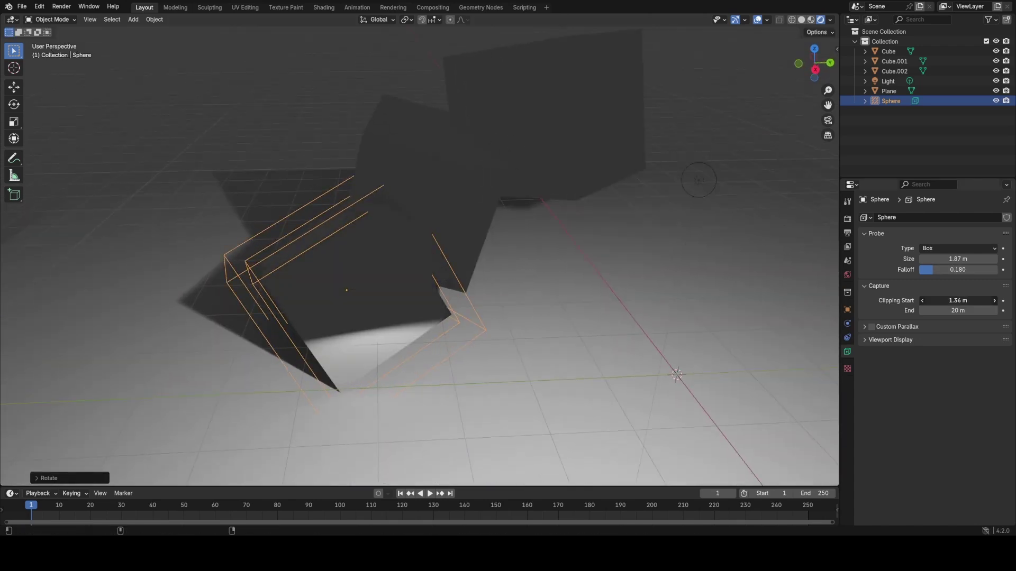
{"action": "mouse_move", "coordinate": [524, 284]}
{"action": "middle_mouse_down"}
{"action": "mouse_move", "coordinate": [460, 288]}
{"action": "mouse_move", "coordinate": [529, 274]}
{"action": "middle_mouse_up"}
{"action": "key", "text": "g"}
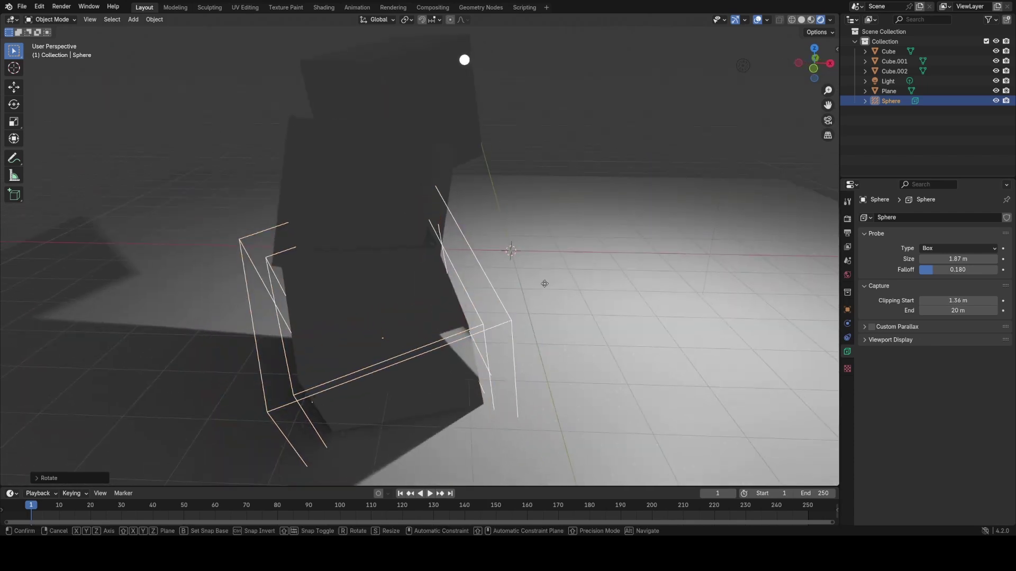
{"action": "left_click", "coordinate": [526, 286]}
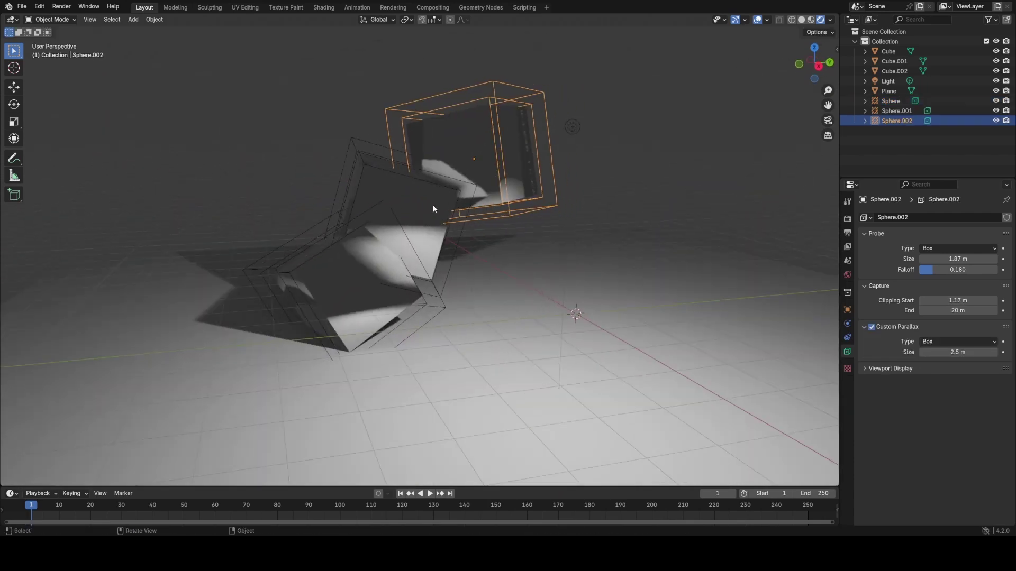
Step: Select the lowest cube's box probe and compare its custom parallax with the Sphere and Box types, leaving it on Box
{"action": "left_click", "coordinate": [462, 225]}
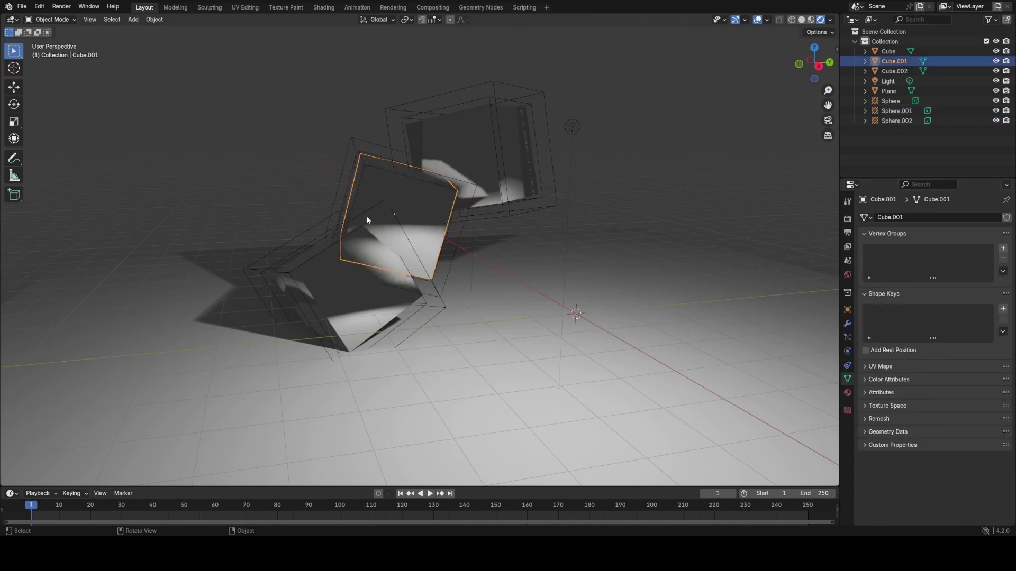
{"action": "left_click", "coordinate": [402, 235]}
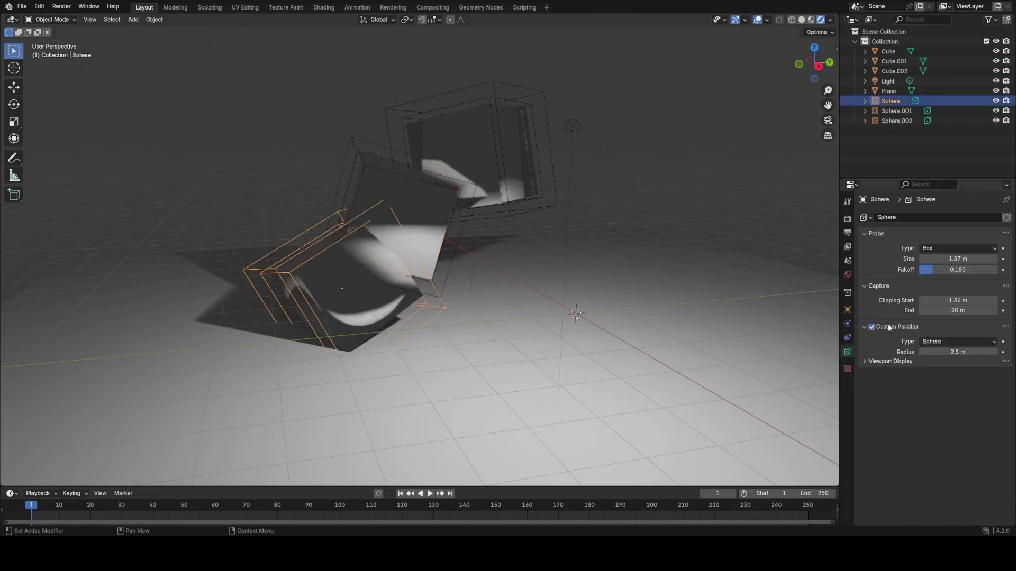
{"action": "middle_click_drag", "start_coordinate": [399, 289], "coordinate": [446, 280]}
{"action": "left_click", "coordinate": [543, 223]}
{"action": "scroll", "coordinate": [446, 280], "scroll_direction": "up", "scroll_amount": 5}
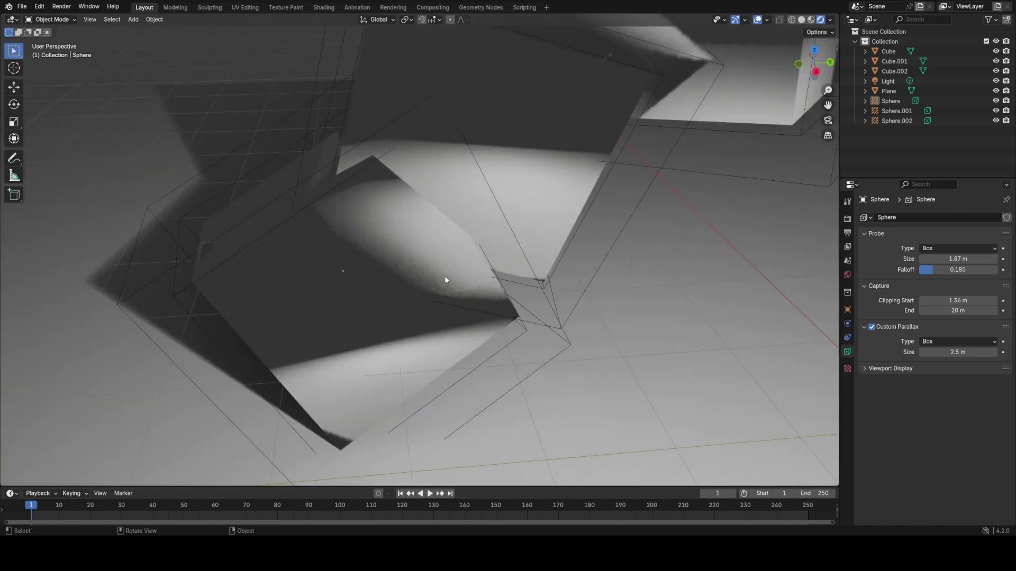
Step: Set the falloff of the middle cube's box probe to 0 and scale the probe down to about 0.8
{"action": "left_click", "coordinate": [587, 289]}
{"action": "left_click_drag", "start_coordinate": [952, 269], "coordinate": [923, 270]}
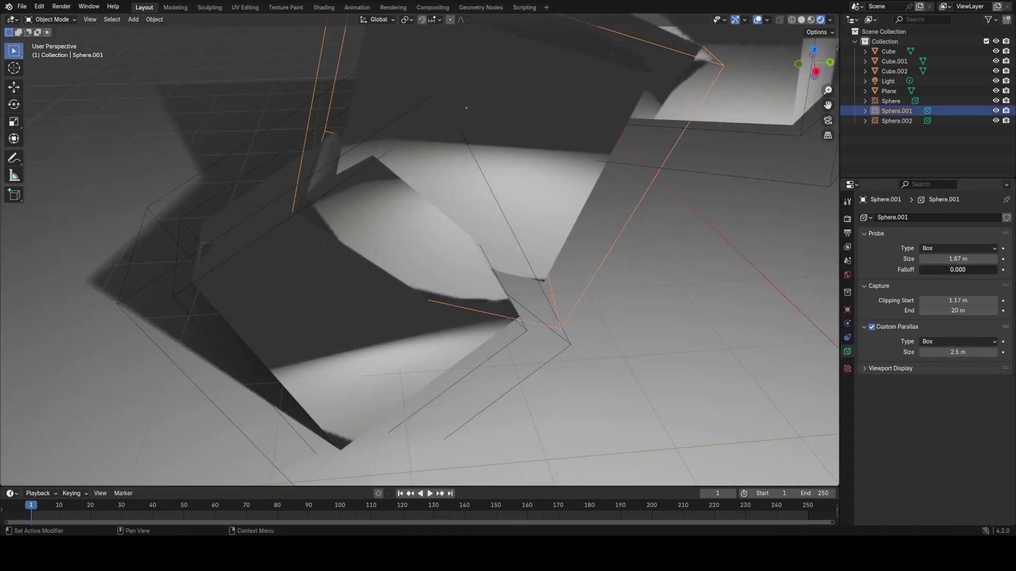
{"action": "key", "text": "s"}
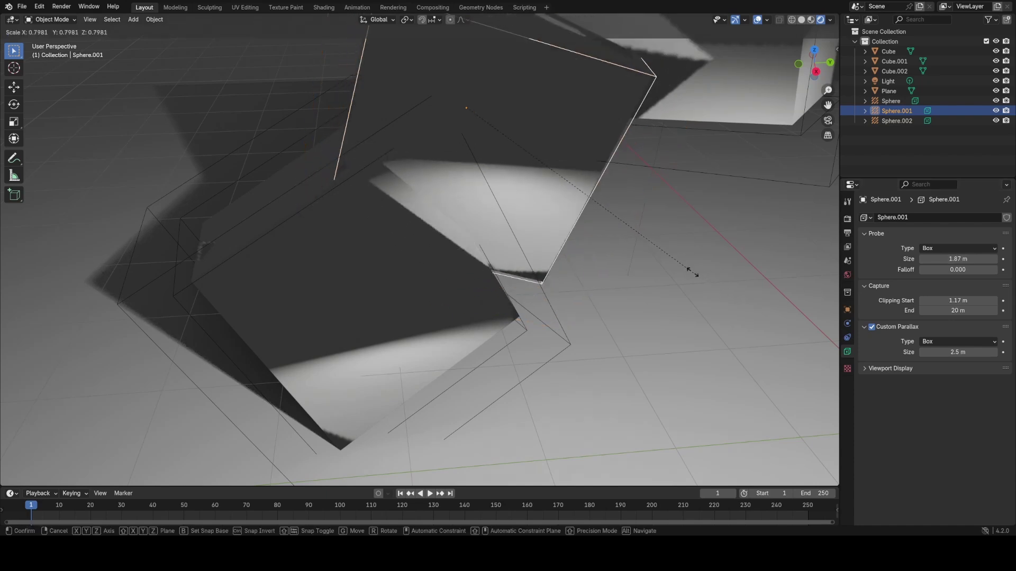
{"action": "left_click", "coordinate": [695, 269]}
Step: Move the middle cube's box probe onto its cube and rotate it slightly around the global Z axis
{"action": "middle_click_drag", "start_coordinate": [582, 253], "coordinate": [591, 301], "text": "shift"}
{"action": "key", "text": "g"}
{"action": "left_click", "coordinate": [516, 263]}
{"action": "key", "text": "r"}
{"action": "key", "text": "z"}
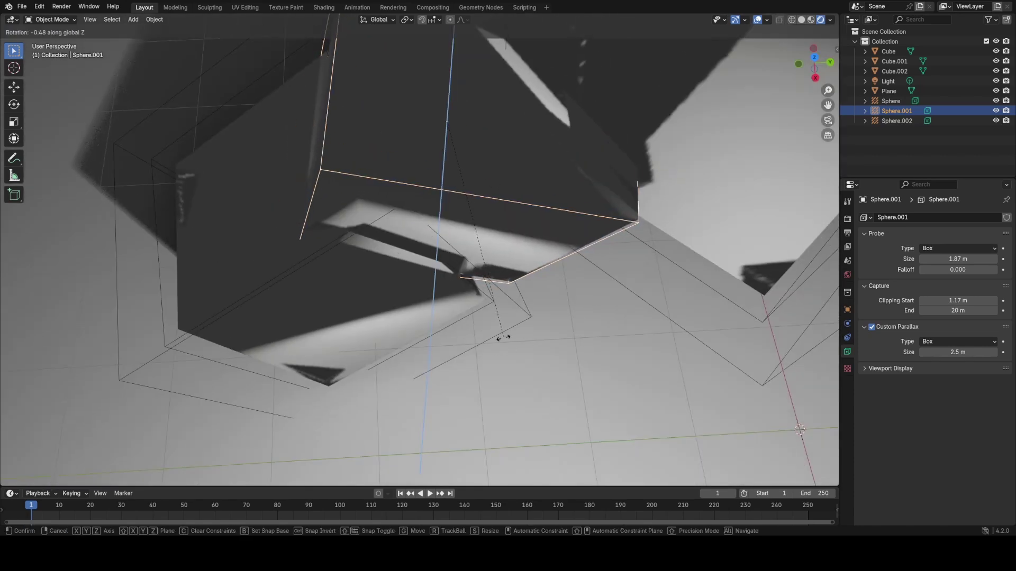
{"action": "left_click", "coordinate": [489, 357]}
Step: Fine-tune the rotation and position of the middle cube's box probe from a side view
{"action": "middle_click_drag", "start_coordinate": [490, 357], "coordinate": [567, 286]}
{"action": "key", "text": "r"}
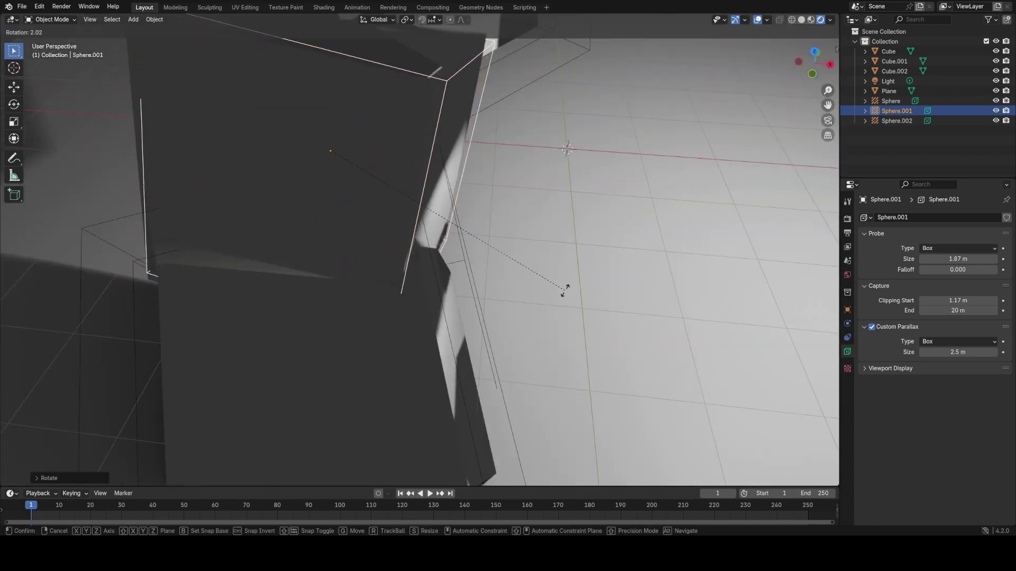
{"action": "key", "text": "g"}
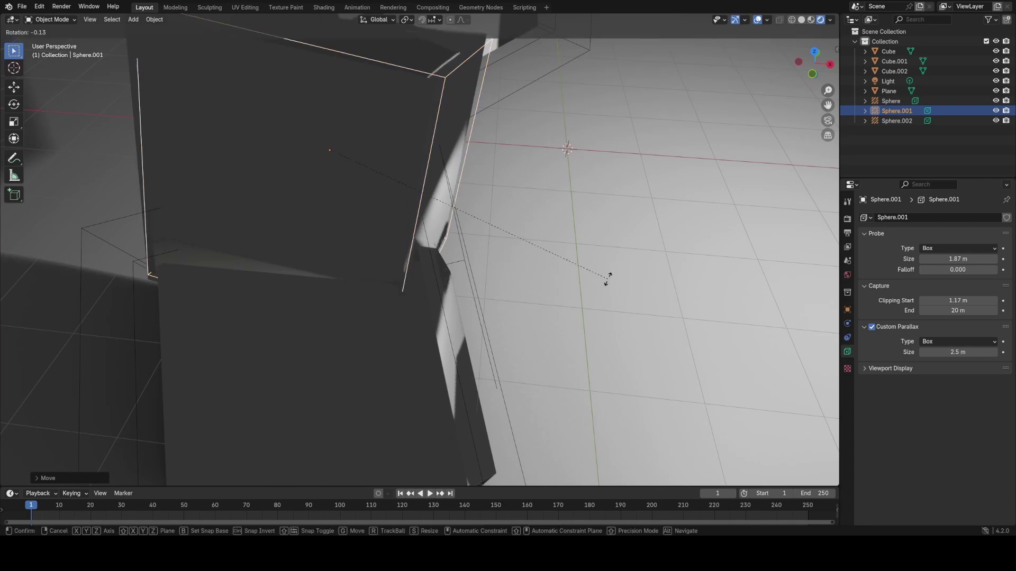
{"action": "left_click", "coordinate": [597, 229]}
{"action": "middle_click_drag", "start_coordinate": [596, 229], "coordinate": [515, 189]}
{"action": "scroll", "coordinate": [514, 189], "scroll_direction": "down", "scroll_amount": 5}
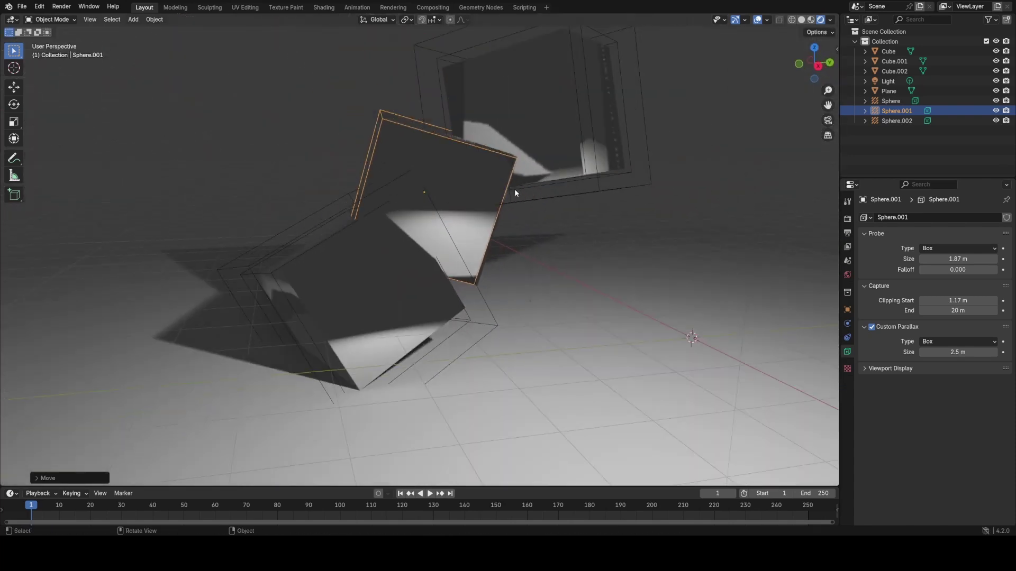
Step: Fit the box probes of the lowest and highest cubes tightly to their cubes with a falloff of 0
{"action": "left_click", "coordinate": [457, 287]}
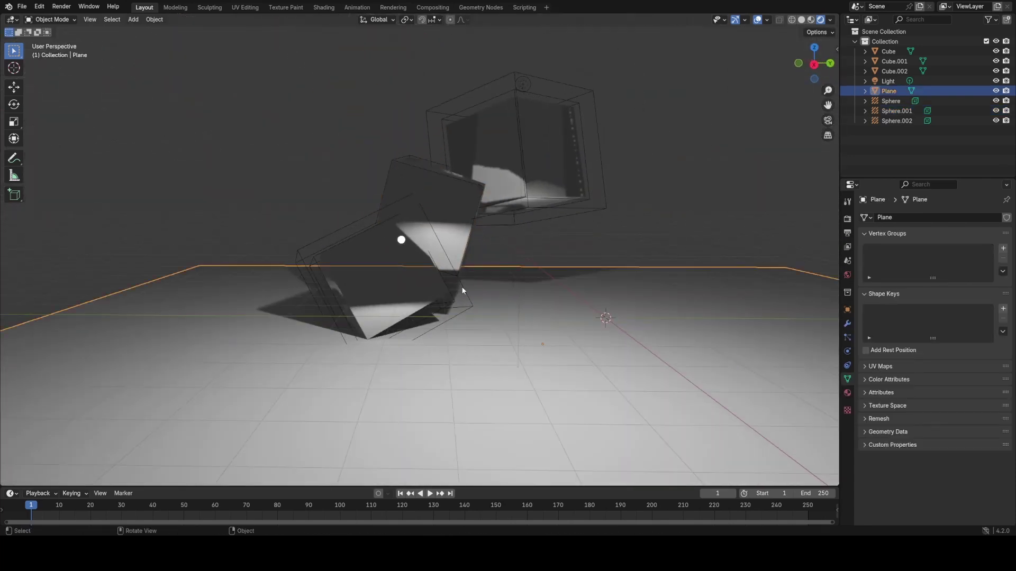
{"action": "left_click", "coordinate": [462, 287]}
{"action": "scroll", "coordinate": [462, 287], "scroll_direction": "up", "scroll_amount": 2}
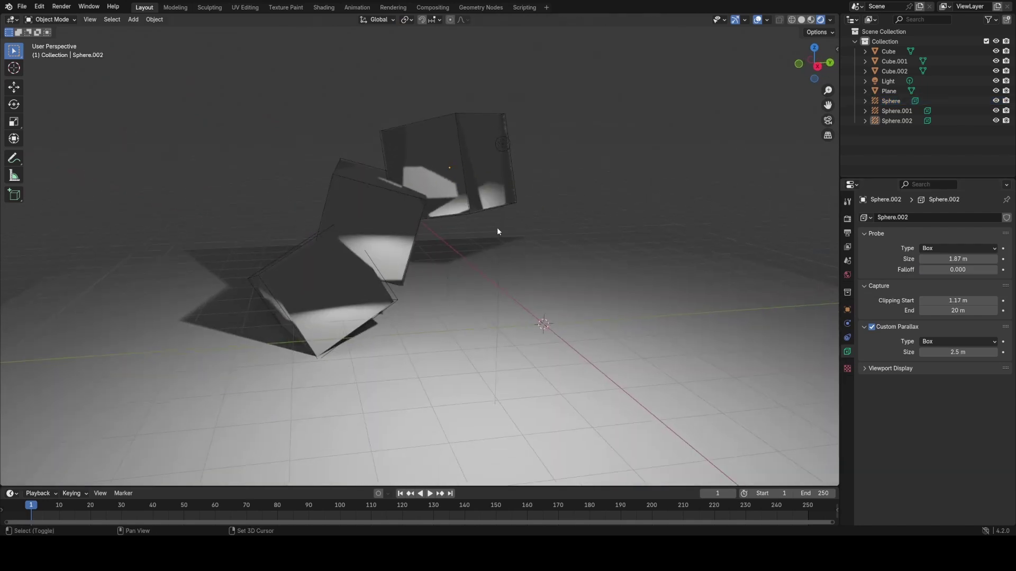
Step: Add a torus and move it just above the floor beside the tilted cubes
{"action": "key", "text": "shift+a"}
{"action": "mouse_move", "coordinate": [497, 100]}
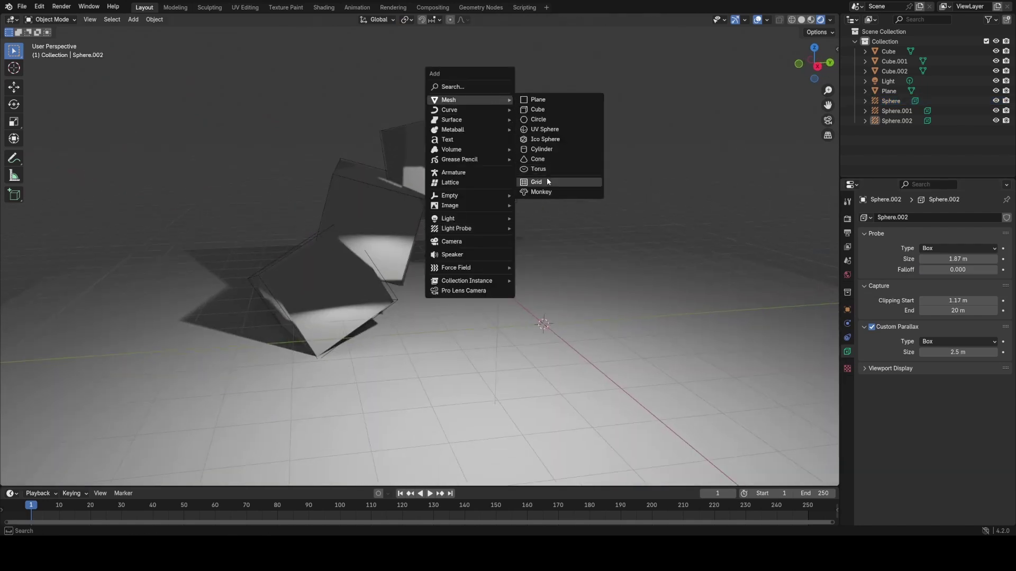
{"action": "left_click", "coordinate": [538, 169]}
{"action": "key", "text": "g"}
{"action": "left_click", "coordinate": [456, 265]}
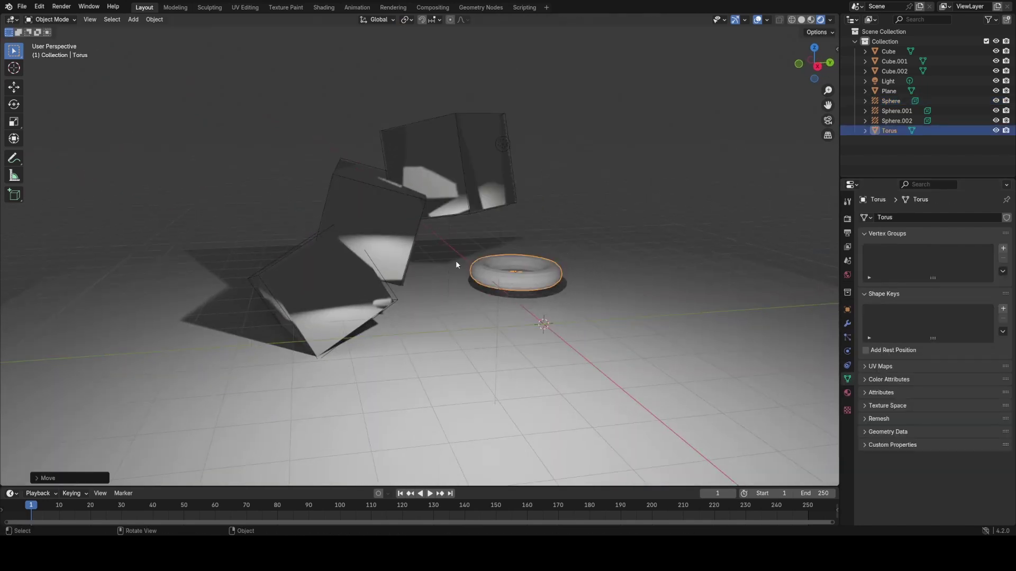
Step: Move the torus beneath the highest cube
{"action": "left_click", "coordinate": [398, 301]}
{"action": "middle_click_drag", "start_coordinate": [416, 280], "coordinate": [508, 248]}
{"action": "middle_click_drag", "start_coordinate": [541, 200], "coordinate": [546, 300]}
{"action": "left_click", "coordinate": [546, 299]}
{"action": "key", "text": "g"}
{"action": "left_click", "coordinate": [462, 311]}
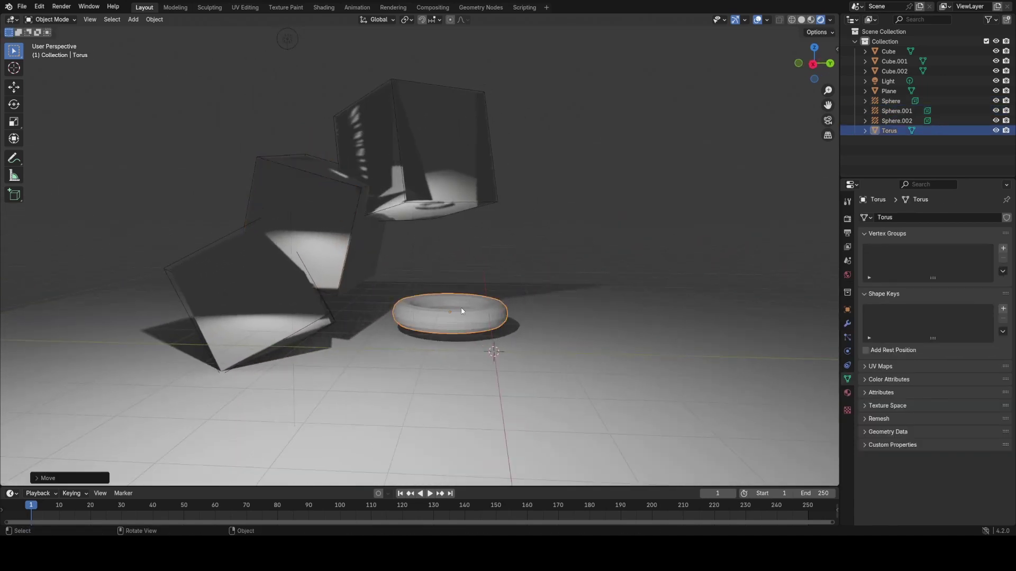
Step: Nudge the highest cube's box probe to refresh its capture and inspect the torus reflection on the cube's underside
{"action": "left_click", "coordinate": [489, 205]}
{"action": "key", "text": "g"}
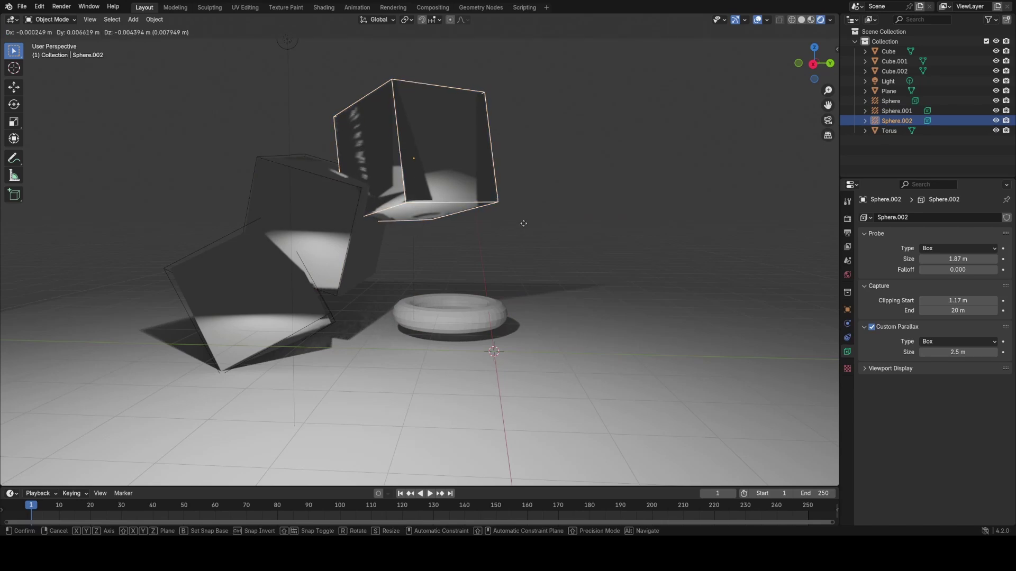
{"action": "left_click", "coordinate": [504, 230]}
{"action": "middle_click_drag", "start_coordinate": [491, 231], "coordinate": [418, 252]}
{"action": "scroll", "coordinate": [507, 247], "scroll_direction": "up", "scroll_amount": 3}
{"action": "left_click", "coordinate": [475, 258]}
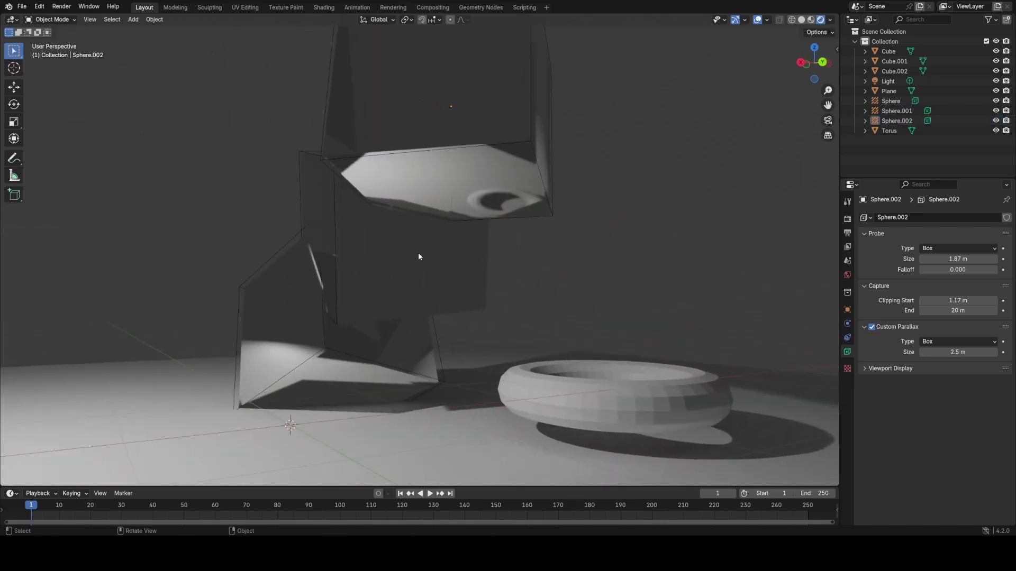
{"action": "scroll", "coordinate": [418, 253], "scroll_direction": "down", "scroll_amount": 2}
Step: Move the torus to the other side of the cubes and reselect the highest cube's probe to refresh its reflection
{"action": "left_click_drag", "start_coordinate": [528, 345], "coordinate": [156, 355]}
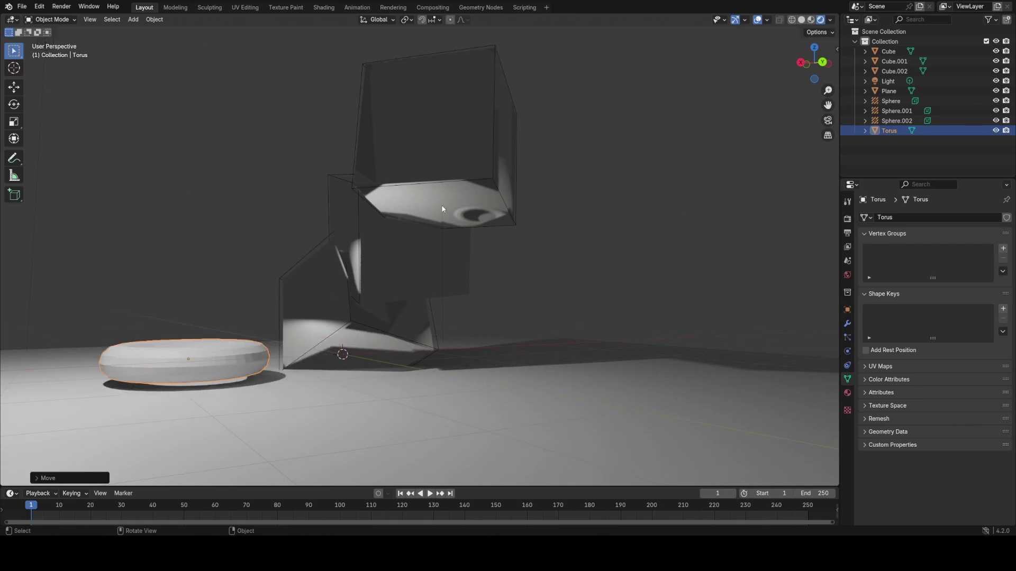
{"action": "left_click", "coordinate": [474, 182]}
{"action": "left_click", "coordinate": [487, 184]}
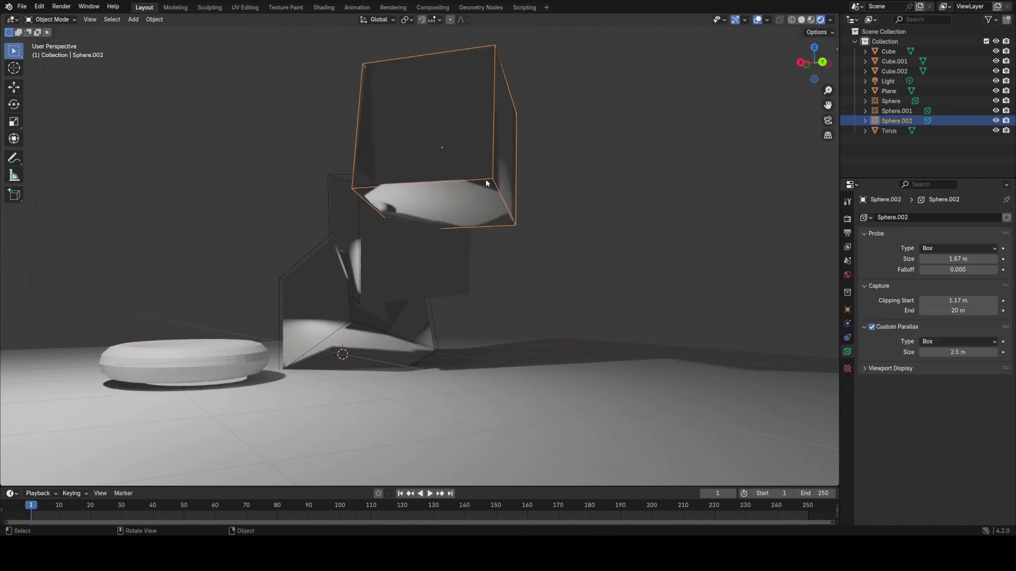
Step: Select the point light and move it horizontally farther back over the floor plane
{"action": "middle_click_drag", "start_coordinate": [326, 257], "coordinate": [385, 305]}
{"action": "scroll", "coordinate": [386, 305], "scroll_direction": "down", "scroll_amount": 2}
{"action": "left_click", "coordinate": [316, 352]}
{"action": "middle_click_drag", "start_coordinate": [315, 351], "coordinate": [318, 327]}
{"action": "left_click", "coordinate": [535, 180]}
{"action": "key", "text": "g"}
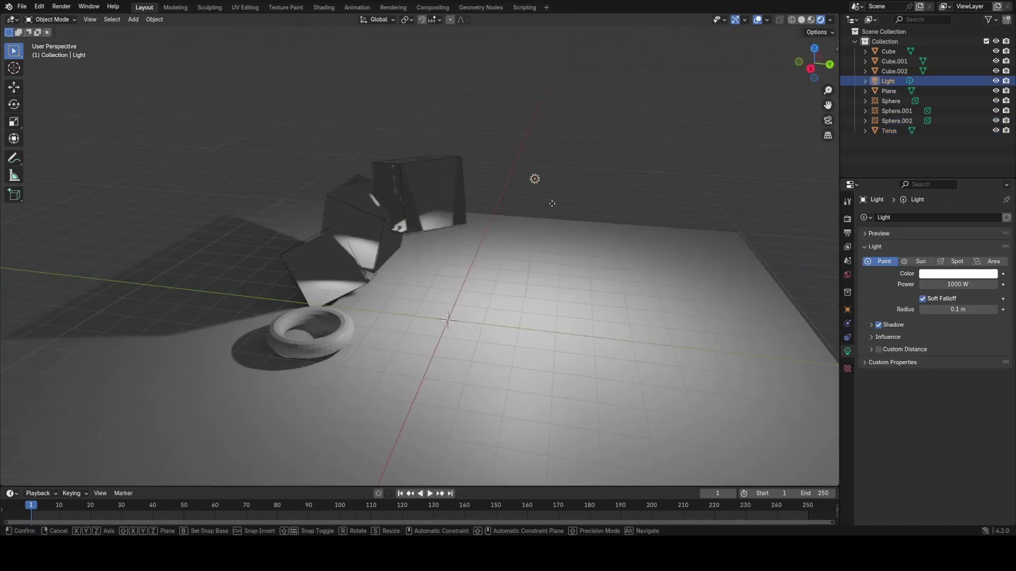
{"action": "key", "text": "shift+z"}
{"action": "left_click", "coordinate": [524, 154]}
Step: Select the cubes' box probes in turn to refresh their reflections for the new light position
{"action": "left_click", "coordinate": [370, 274]}
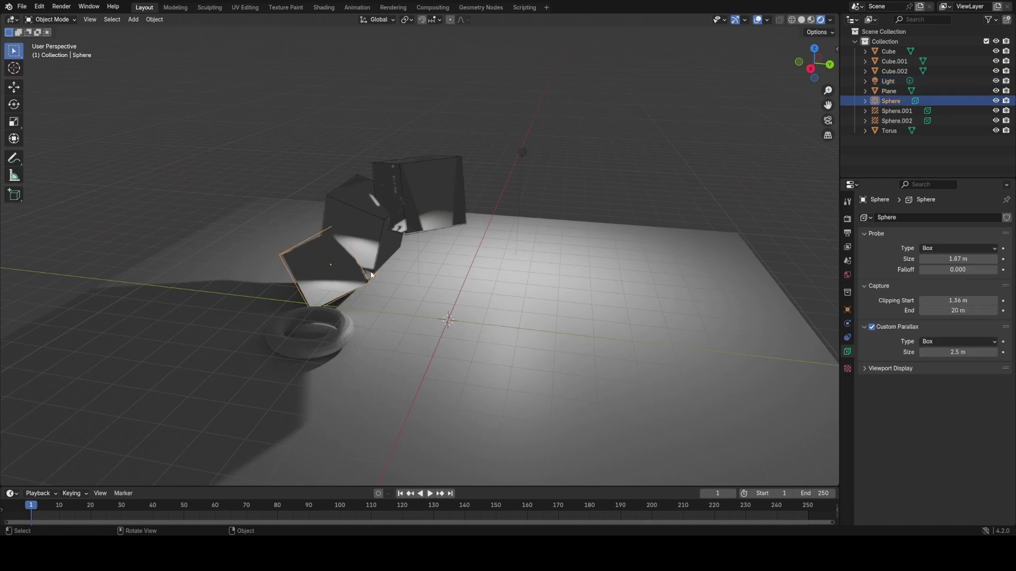
{"action": "left_click", "coordinate": [377, 273]}
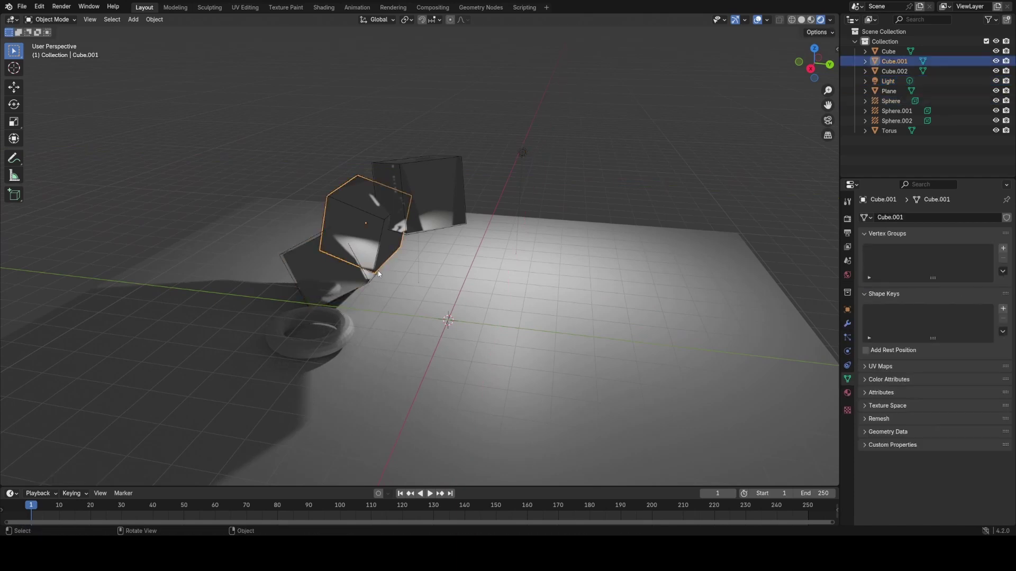
{"action": "left_click", "coordinate": [358, 207]}
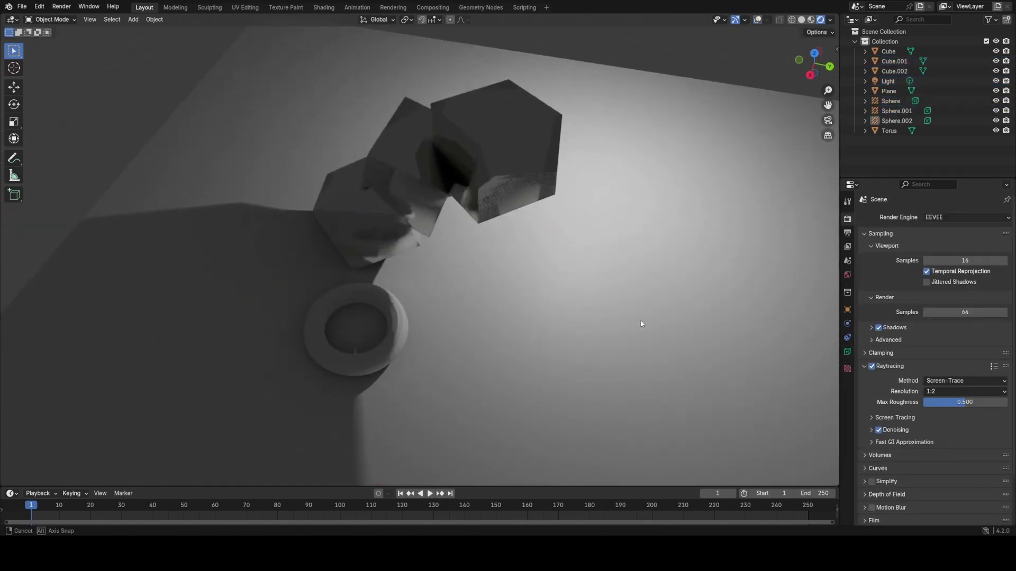
Step: Examine the cubes and torus from several angles with Screen-Trace raytracing
{"action": "middle_click_drag", "start_coordinate": [635, 340], "coordinate": [608, 288]}
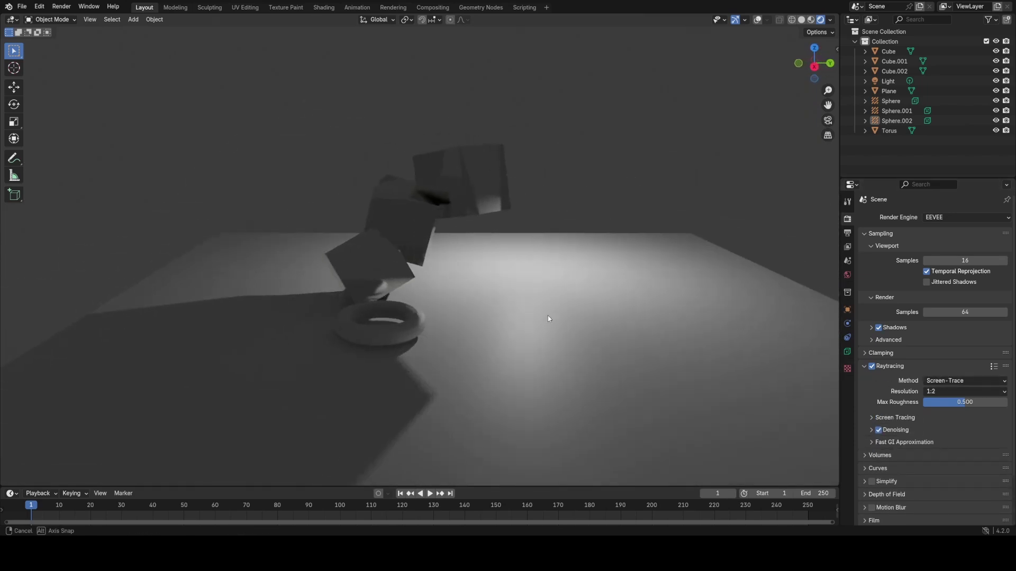
{"action": "middle_click_drag", "start_coordinate": [548, 317], "coordinate": [668, 331]}
{"action": "scroll", "coordinate": [490, 311], "scroll_direction": "up", "scroll_amount": 4}
{"action": "scroll", "coordinate": [582, 370], "scroll_direction": "down", "scroll_amount": 3}
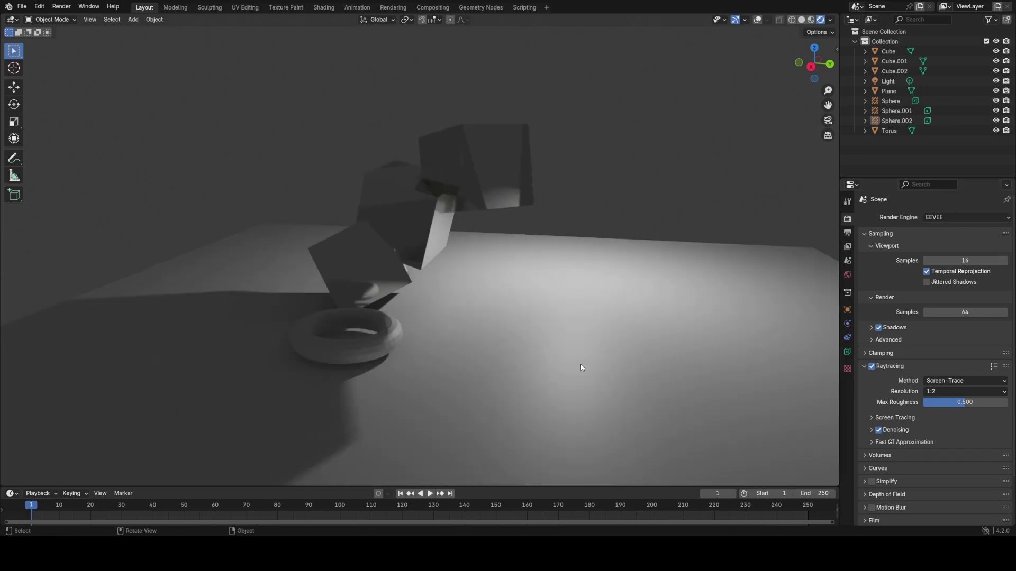
{"action": "middle_click_drag", "start_coordinate": [583, 370], "coordinate": [685, 330]}
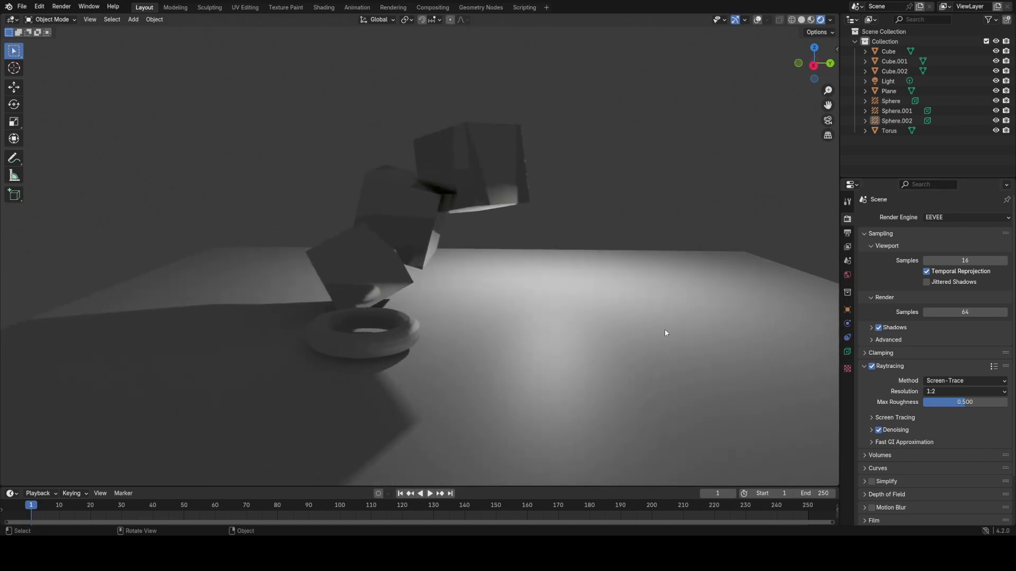